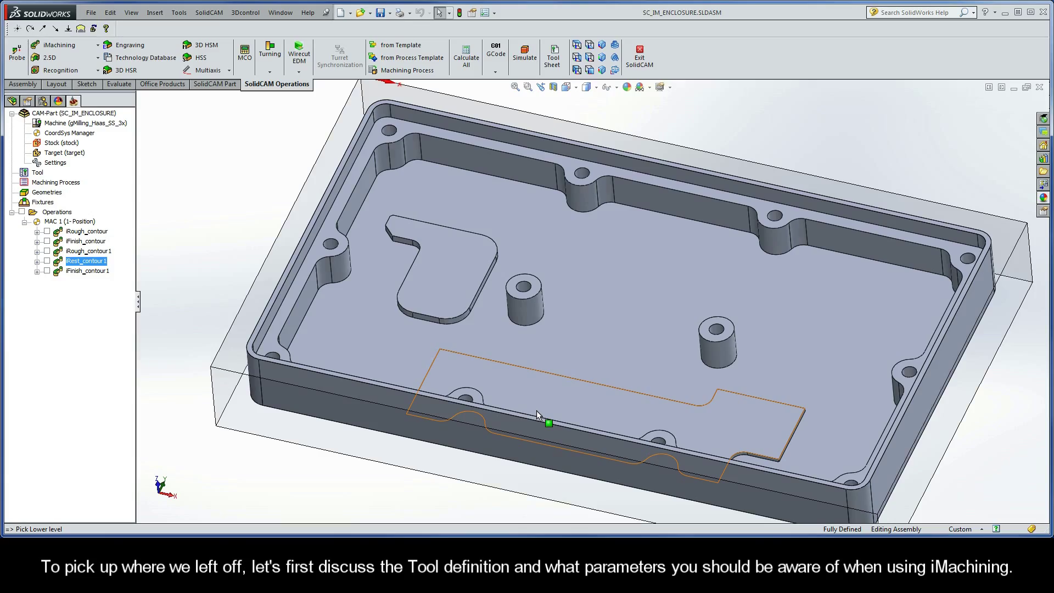
Step: Open the iRough_contour1 operation and bring up the part tool table for its tool
{"action": "double_click", "coordinate": [85, 253]}
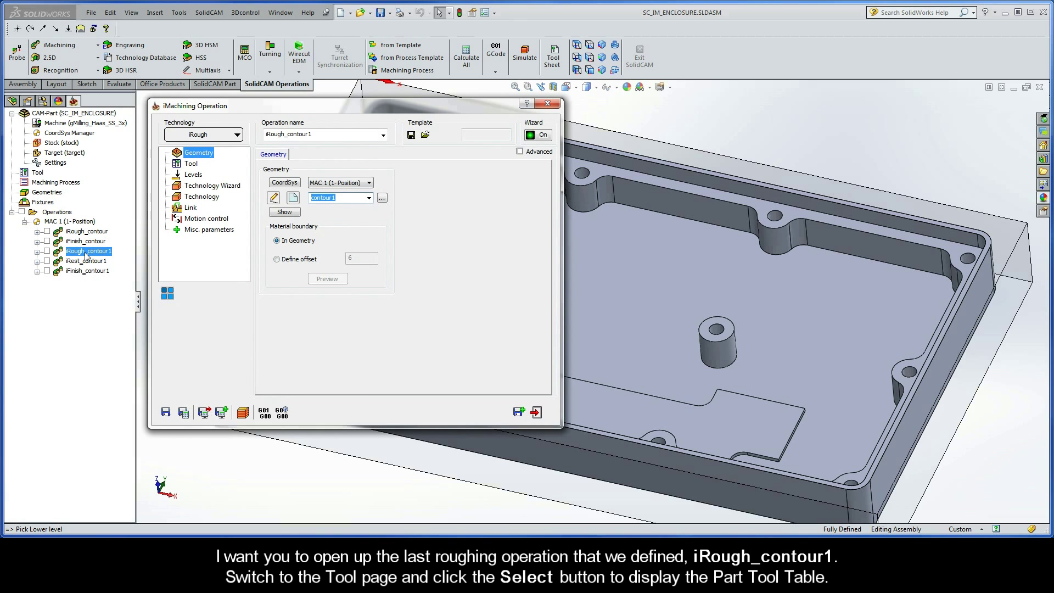
{"action": "left_click", "coordinate": [192, 165]}
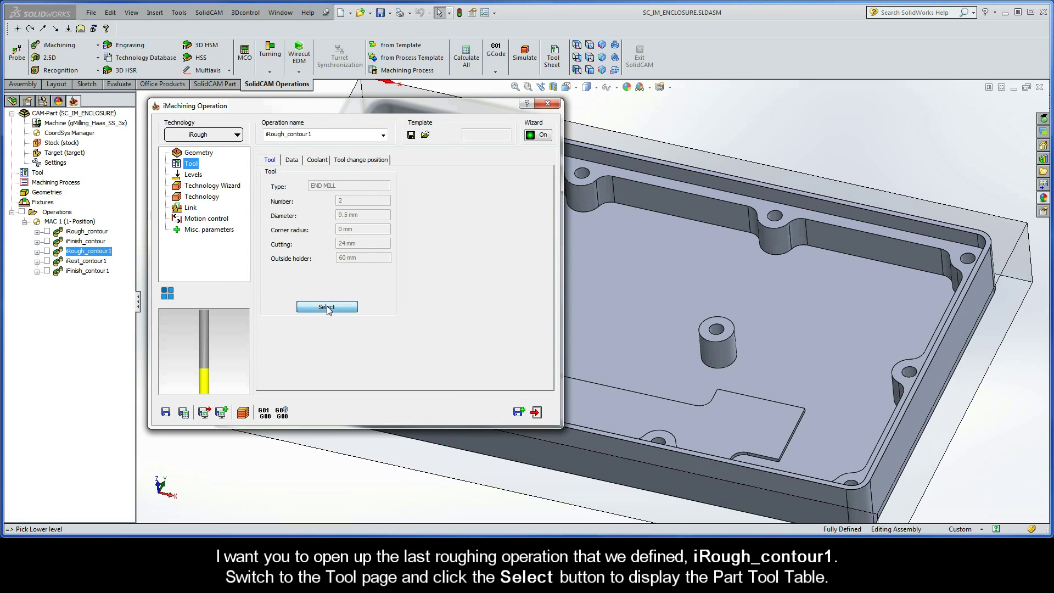
{"action": "left_click", "coordinate": [328, 306]}
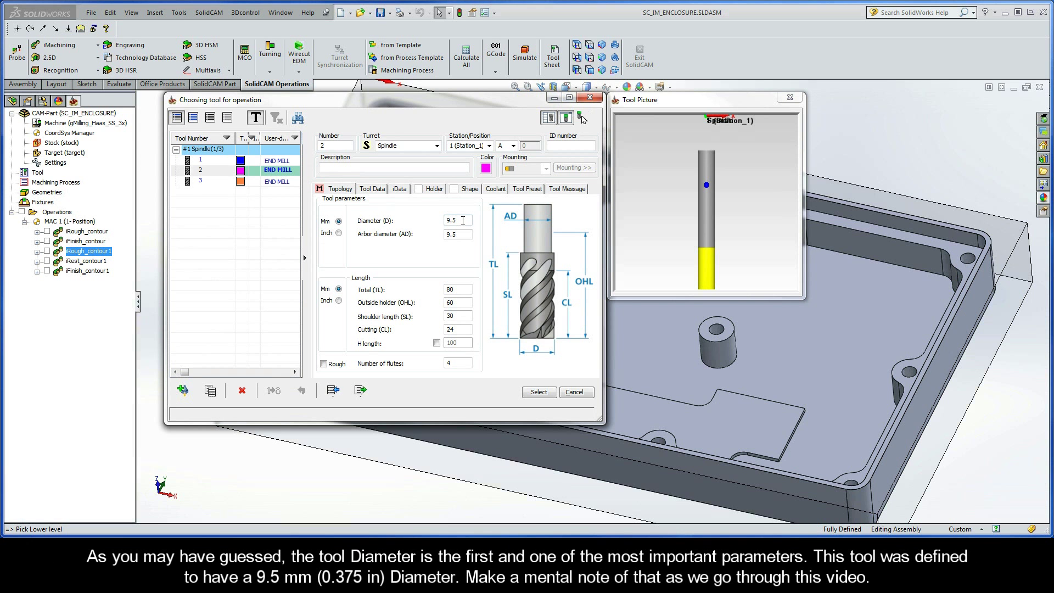
Step: Examine the tool's diameter, cutting length and number of flutes, and its iData page including the available work materials
{"action": "left_click", "coordinate": [462, 220]}
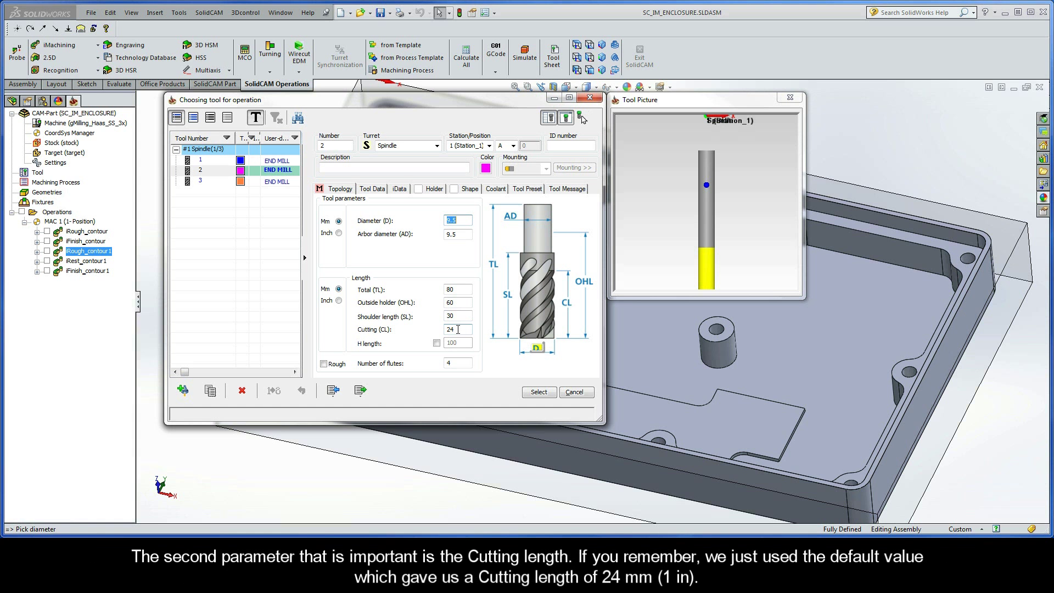
{"action": "left_click", "coordinate": [458, 330]}
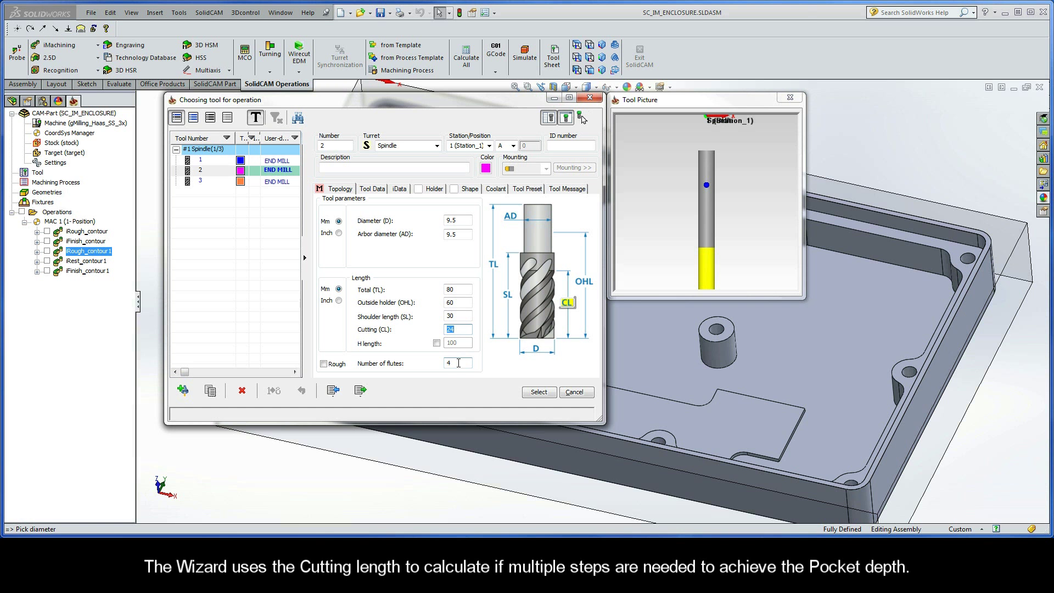
{"action": "left_click", "coordinate": [459, 363]}
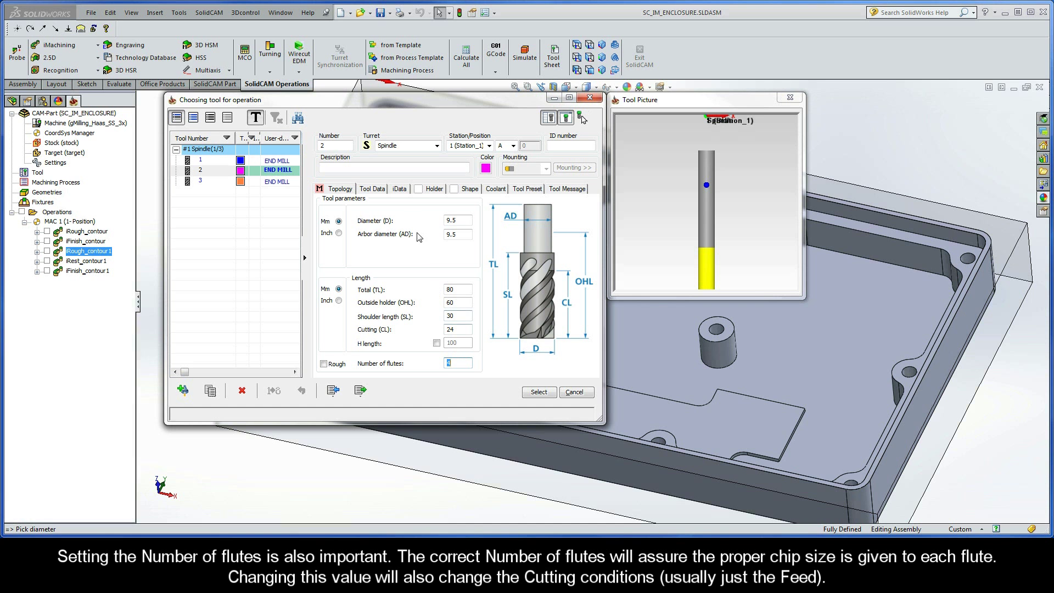
{"action": "left_click", "coordinate": [400, 190]}
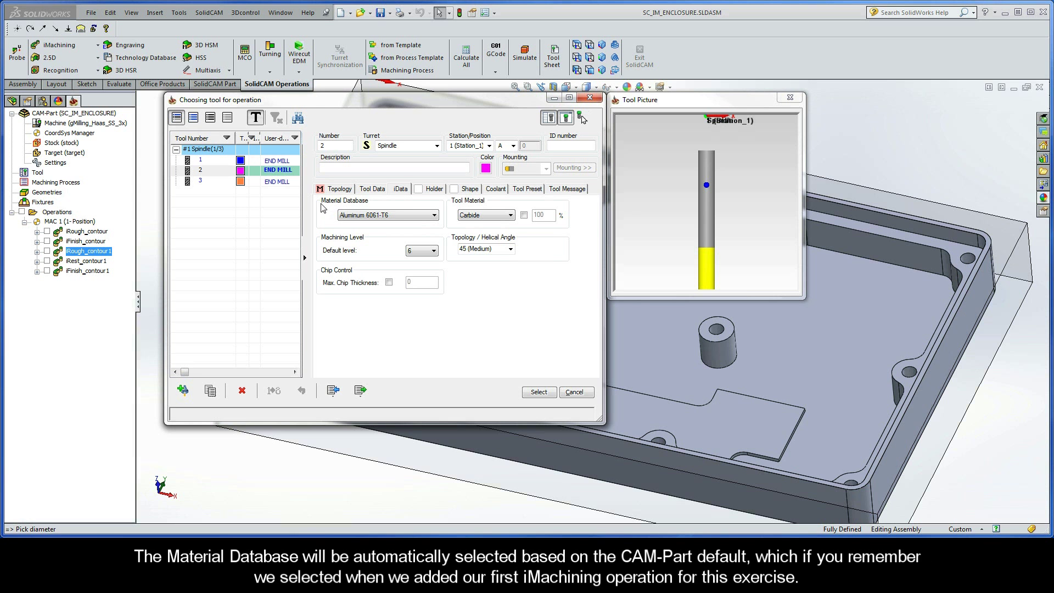
{"action": "left_click", "coordinate": [407, 215]}
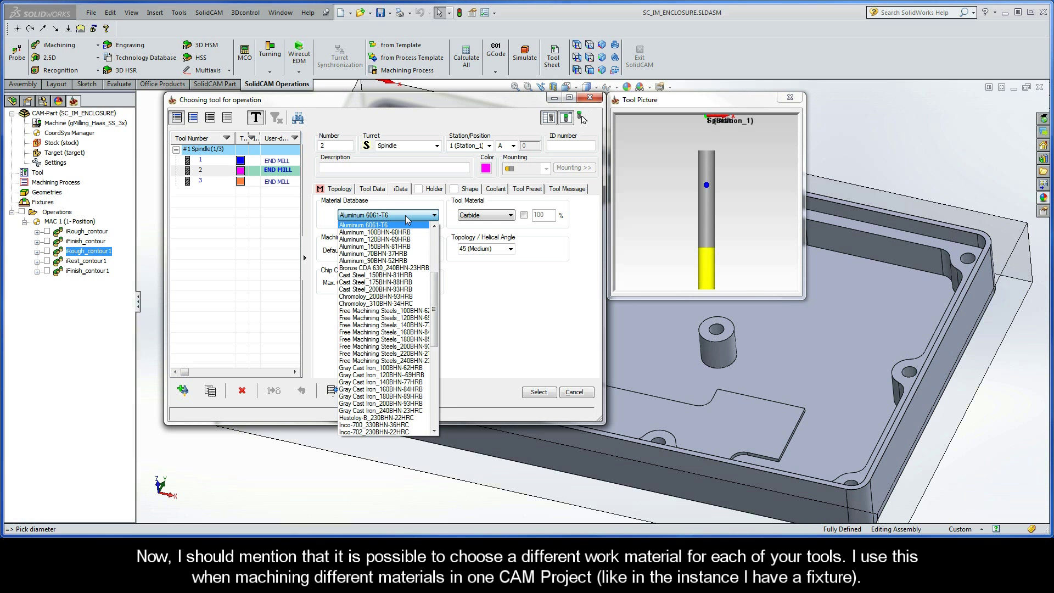
{"action": "left_click", "coordinate": [406, 220]}
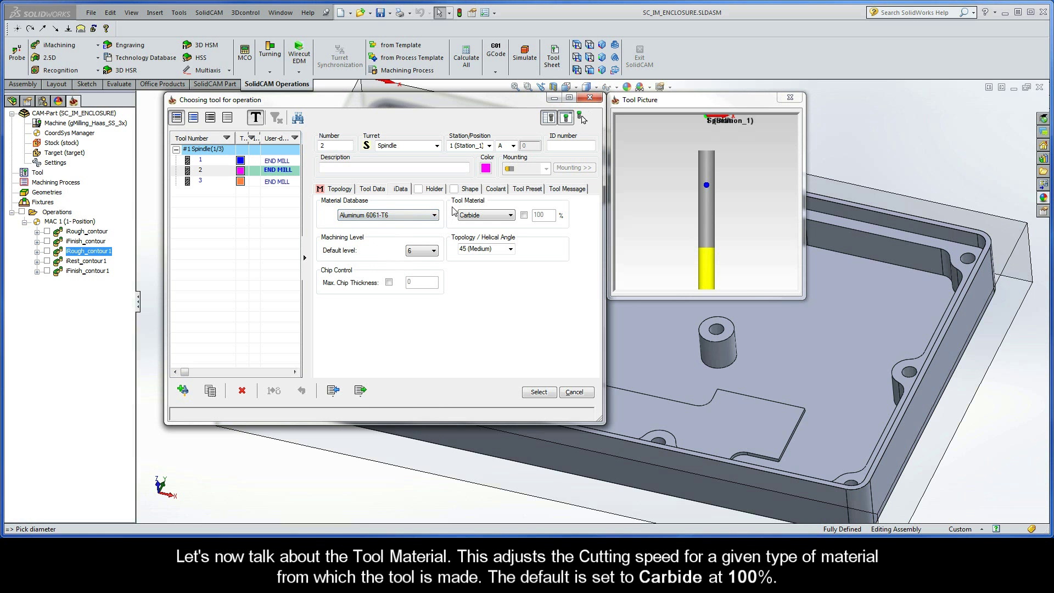
Step: Try Premium Carbide as the tool material with the percentage override enabled, and restore the tool material to Carbide
{"action": "left_click", "coordinate": [511, 217]}
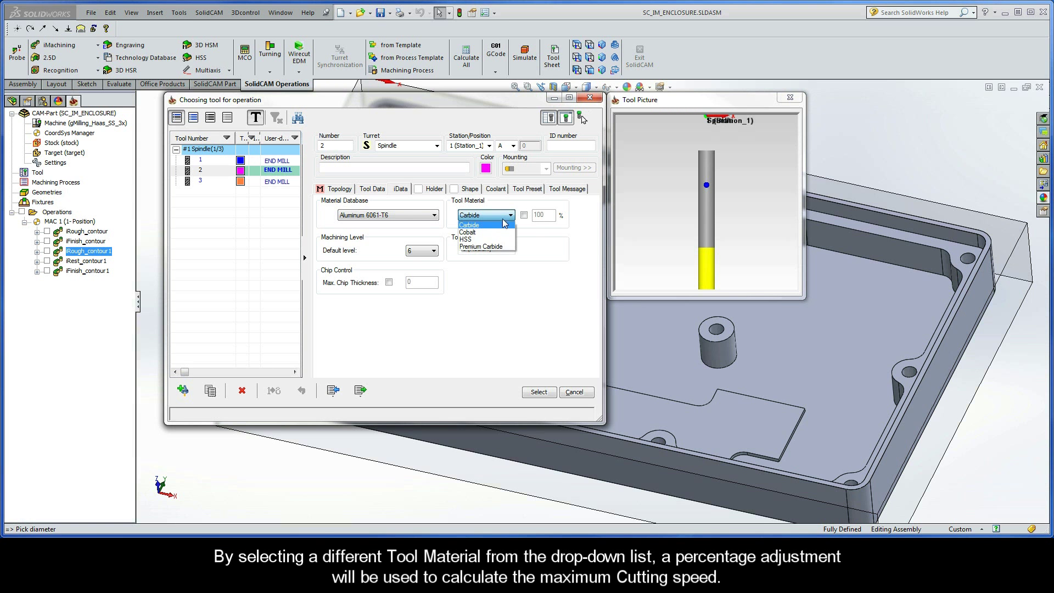
{"action": "left_click", "coordinate": [483, 247]}
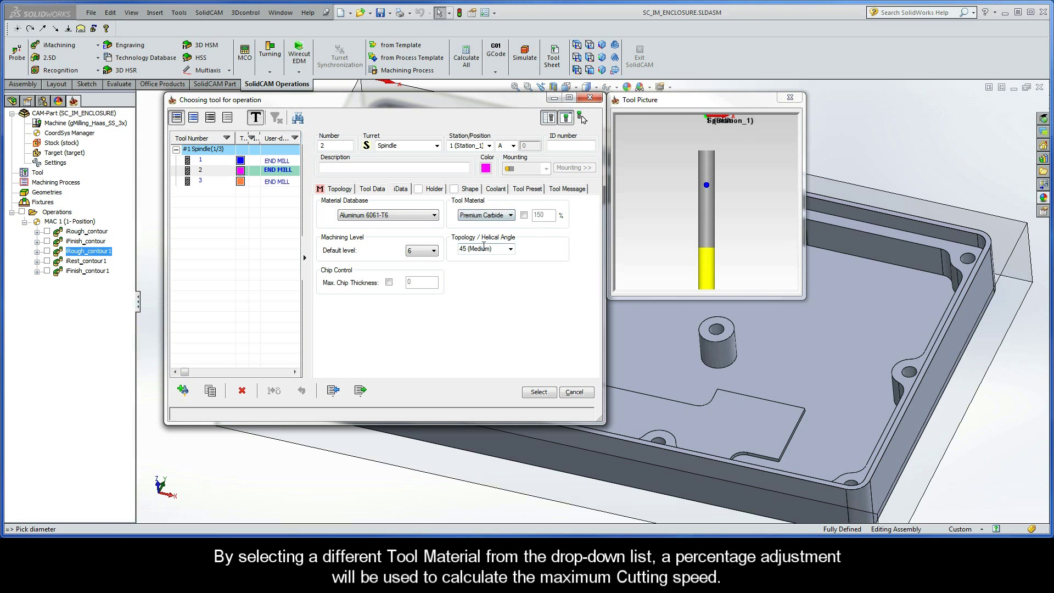
{"action": "left_click", "coordinate": [524, 216]}
{"action": "double_click", "coordinate": [541, 215]}
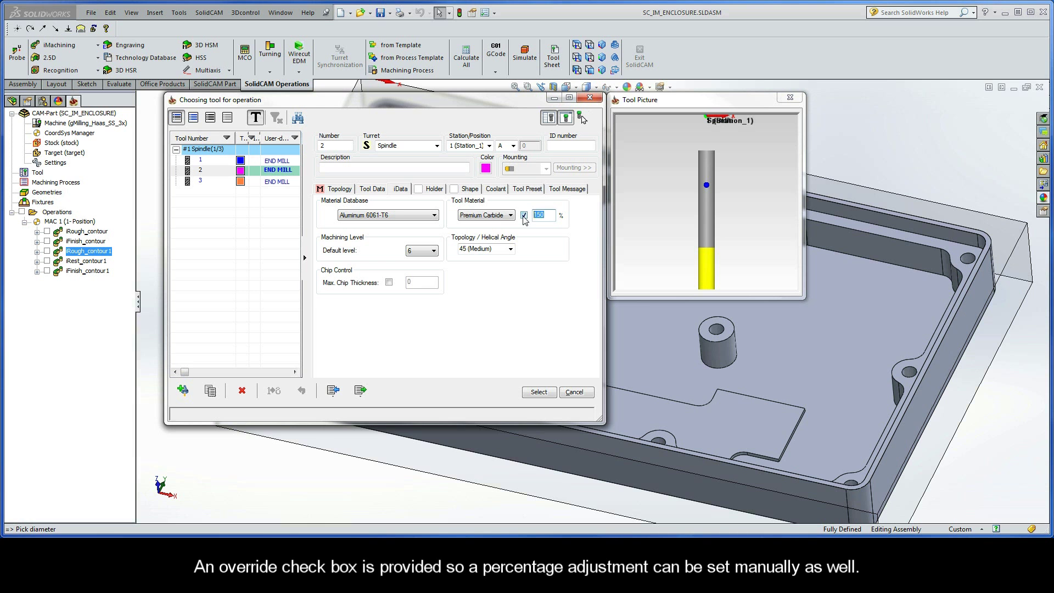
{"action": "left_click", "coordinate": [524, 216]}
{"action": "left_click", "coordinate": [501, 216]}
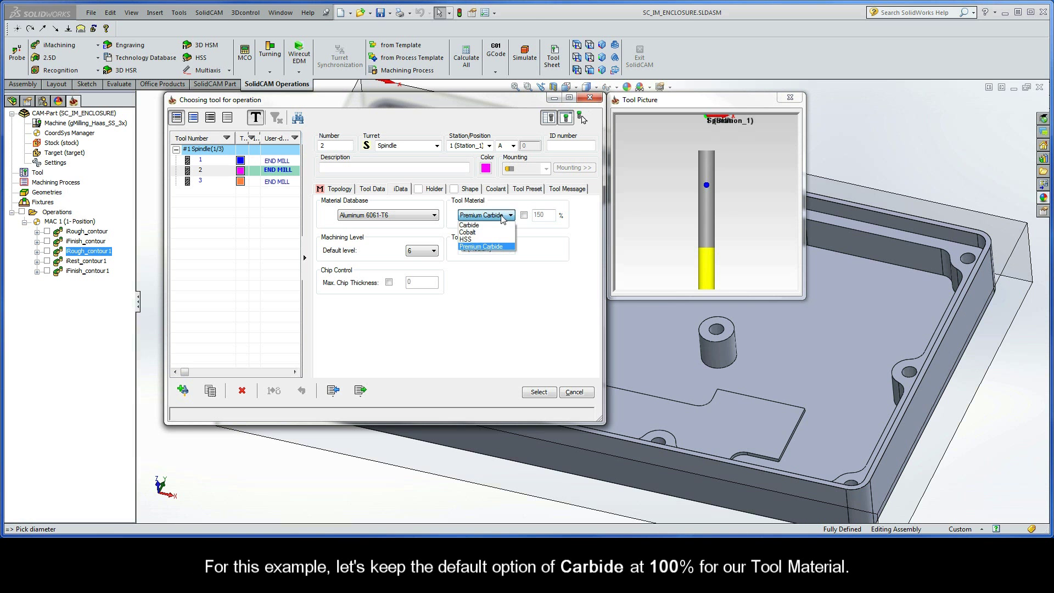
{"action": "left_click", "coordinate": [482, 226]}
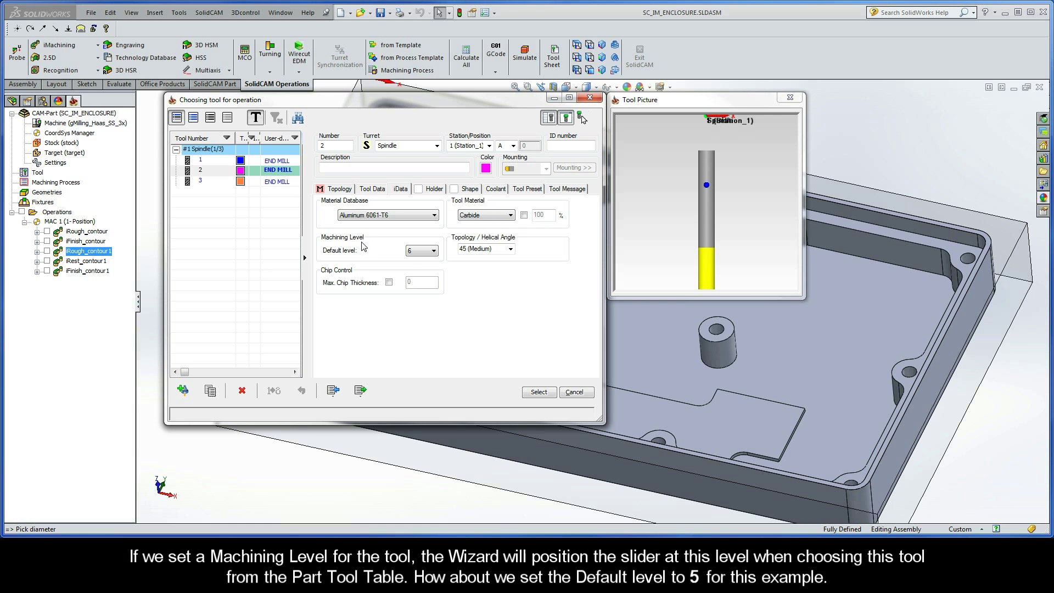
Step: Set the tool's default machining level to 5 with a helical angle of 45 (Medium), and choose the tool for the operation
{"action": "left_click", "coordinate": [419, 251]}
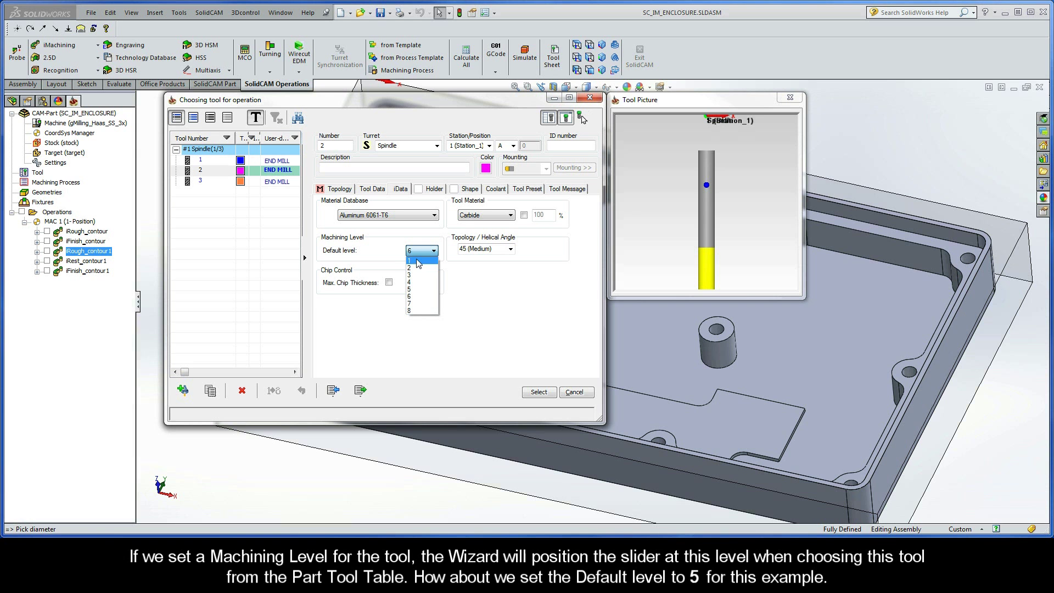
{"action": "left_click", "coordinate": [414, 289]}
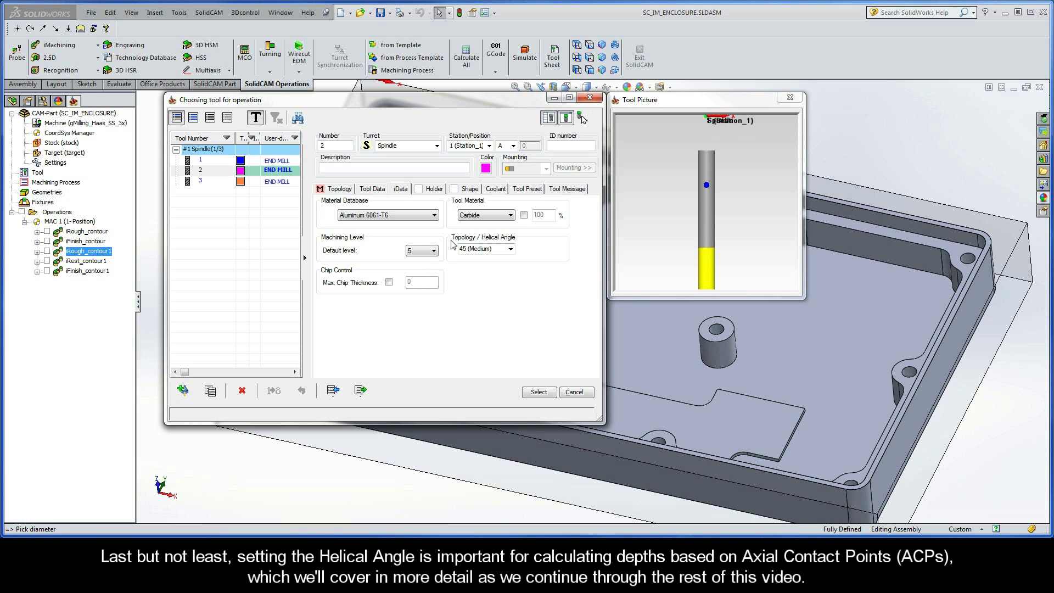
{"action": "left_click", "coordinate": [511, 249]}
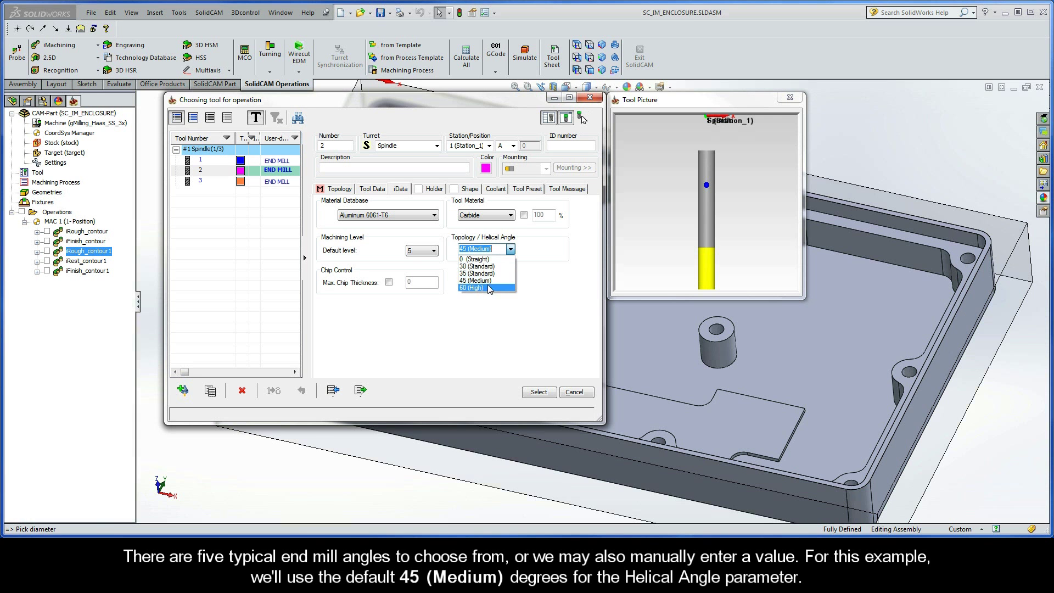
{"action": "left_click", "coordinate": [500, 246]}
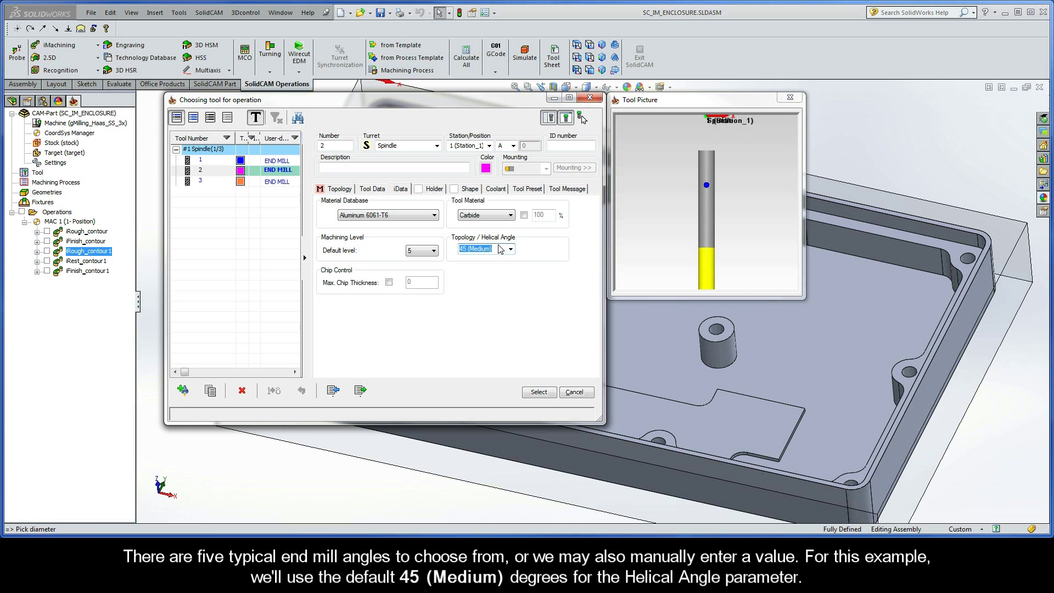
{"action": "left_click", "coordinate": [510, 249]}
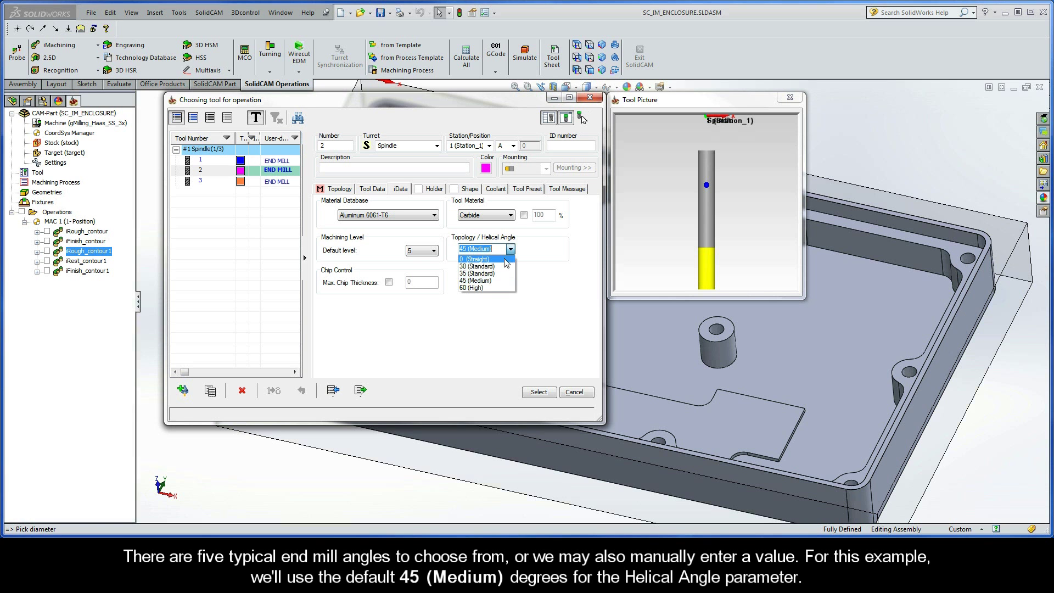
{"action": "left_click", "coordinate": [498, 281]}
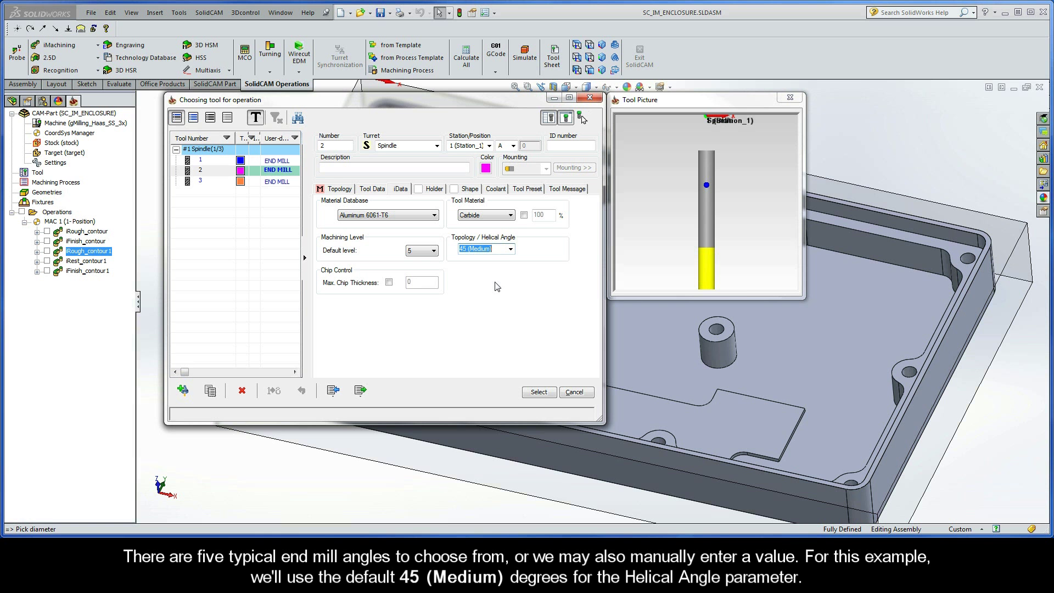
{"action": "left_click", "coordinate": [540, 394]}
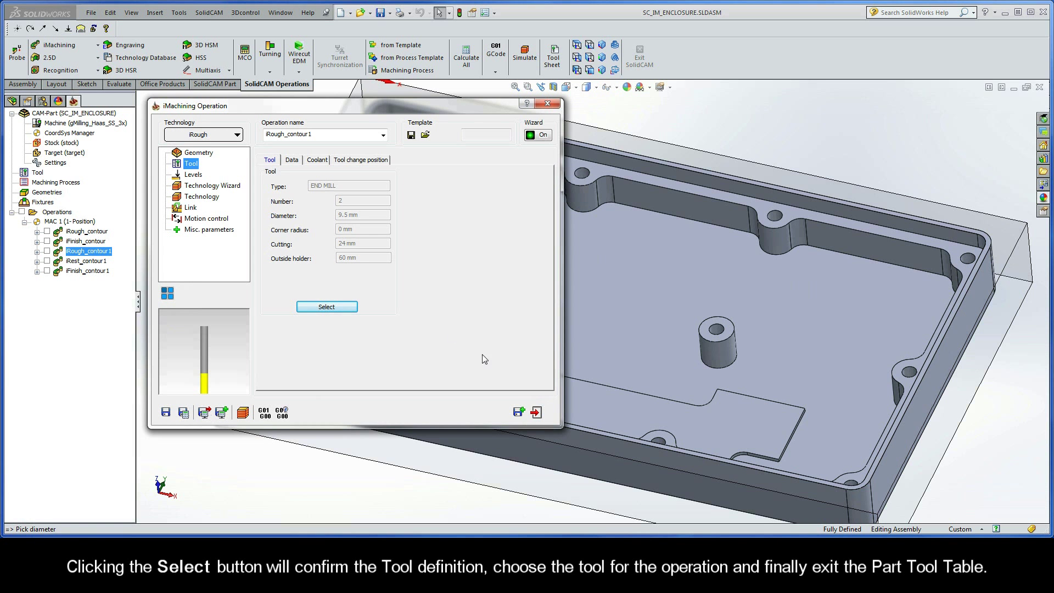
Step: Check the operation's pocket depth in its levels and the cutting conditions calculated by the Technology Wizard
{"action": "left_click", "coordinate": [193, 175]}
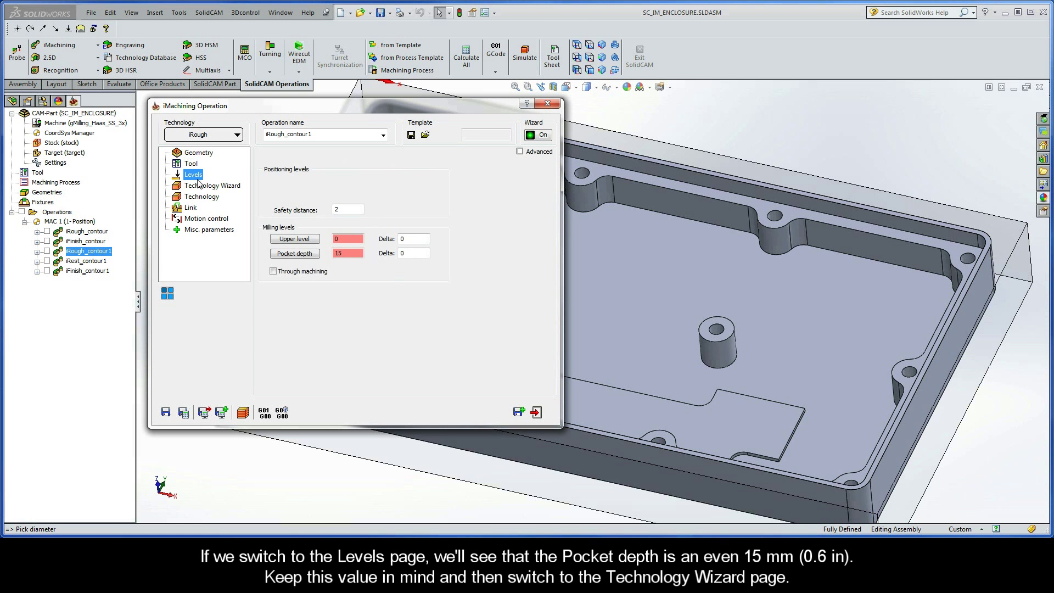
{"action": "left_click", "coordinate": [344, 254]}
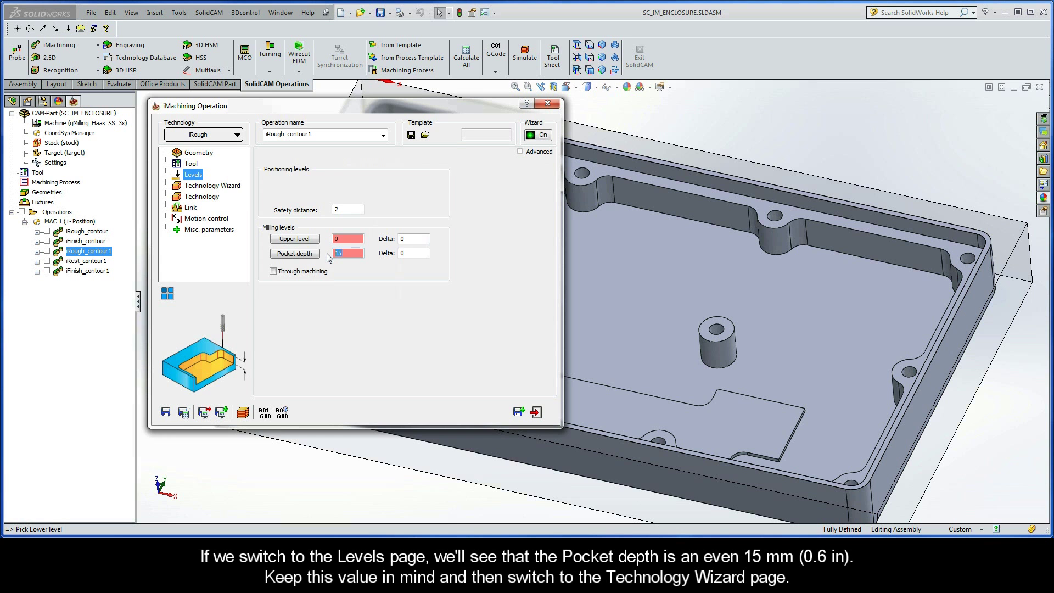
{"action": "left_click", "coordinate": [207, 187]}
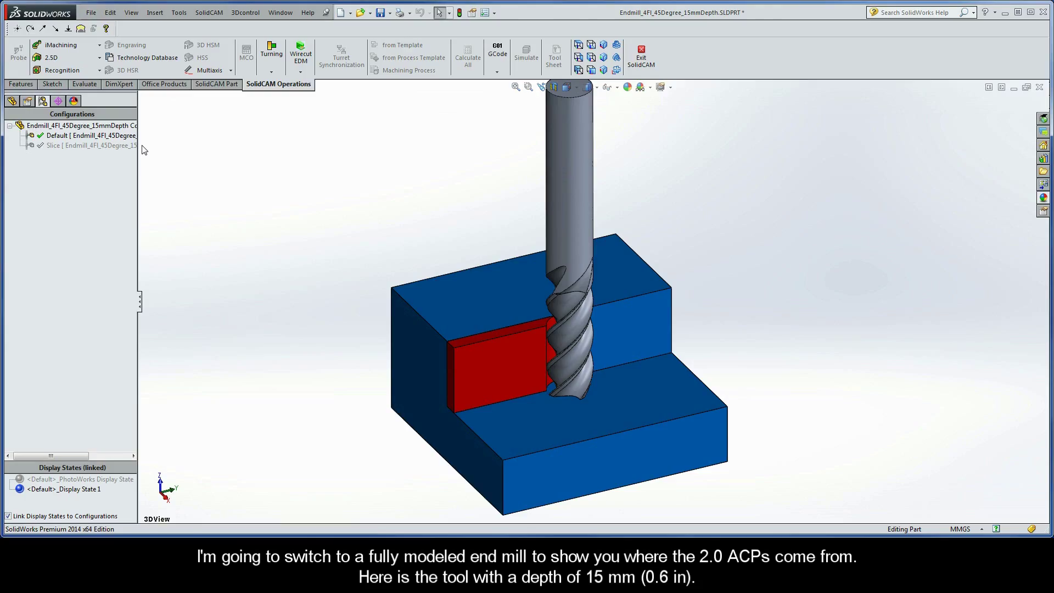
Step: Activate the Slice configuration of the 45-degree end mill part to view a section of the tool's contact area
{"action": "right_click", "coordinate": [143, 148]}
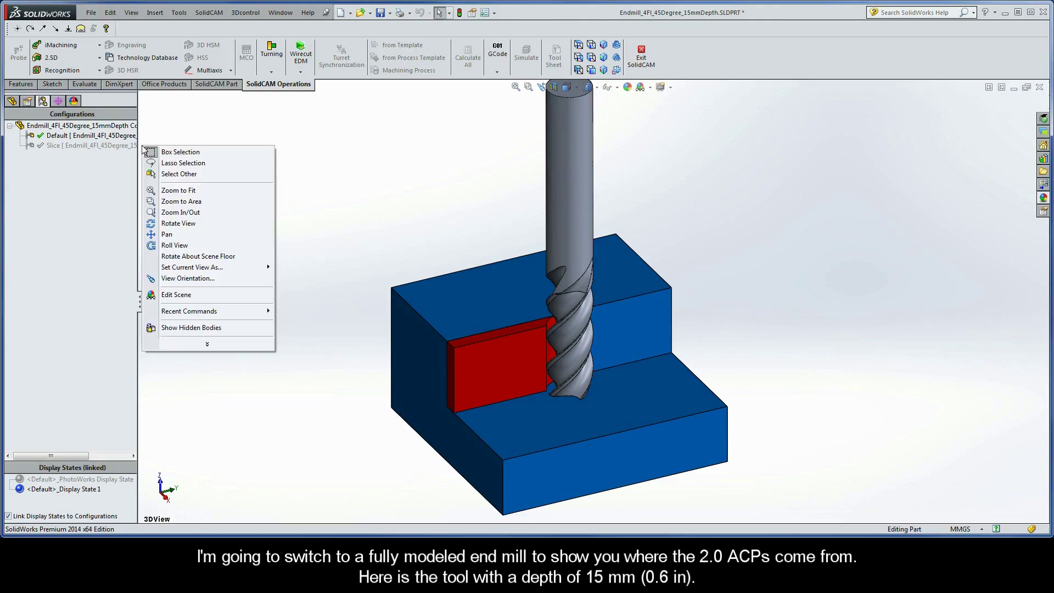
{"action": "left_click", "coordinate": [152, 278]}
{"action": "double_click", "coordinate": [150, 306]}
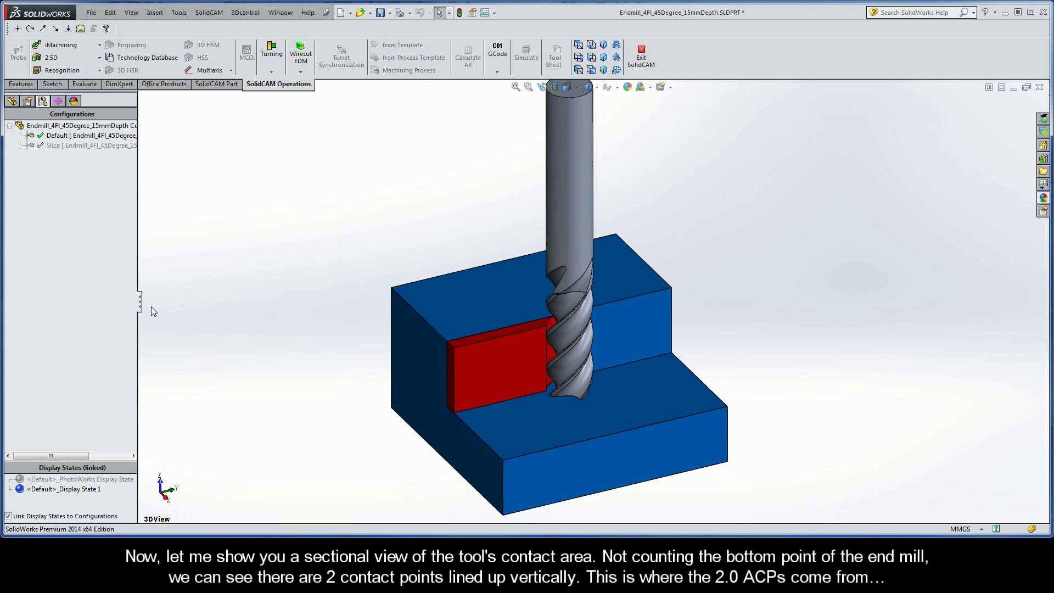
{"action": "double_click", "coordinate": [120, 146]}
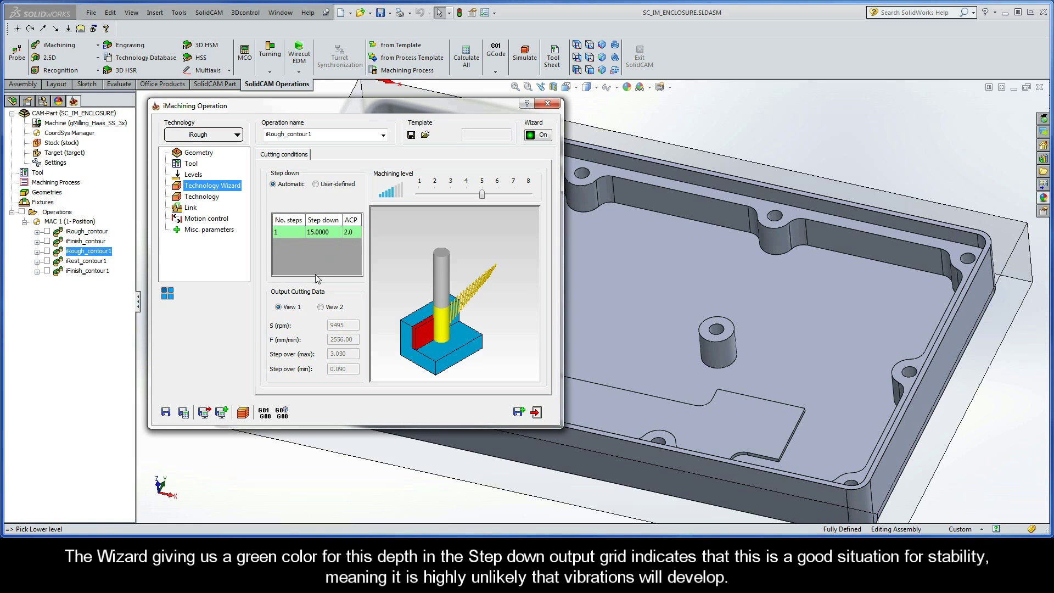
Step: Save and calculate the iRough_contour1 operation, simulate it in SolidVerify mode at increased speed, and close the simulation and the operation
{"action": "left_click", "coordinate": [184, 413]}
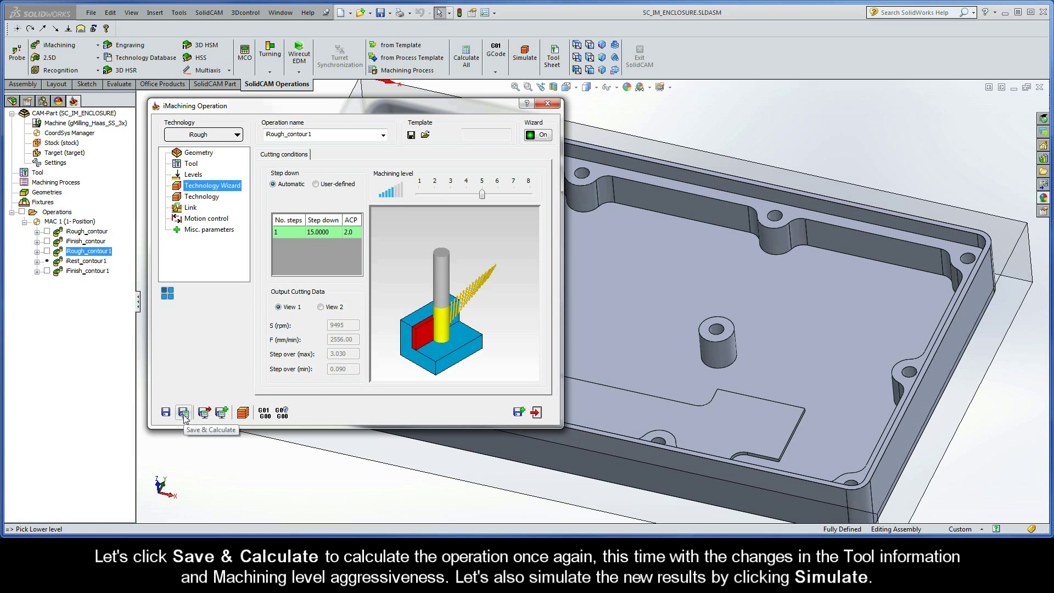
{"action": "left_click", "coordinate": [243, 413]}
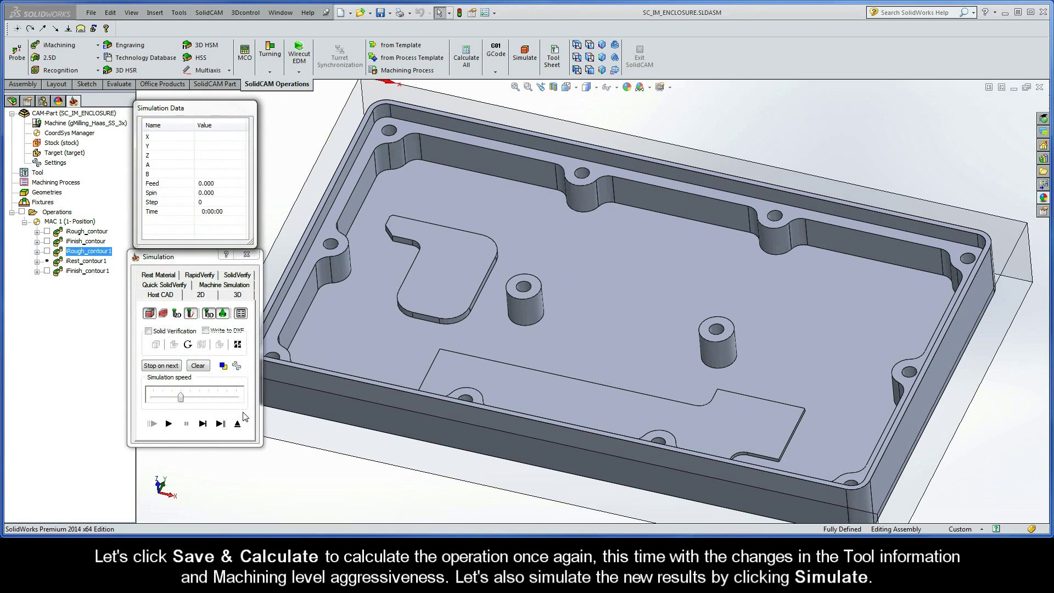
{"action": "left_click", "coordinate": [238, 275]}
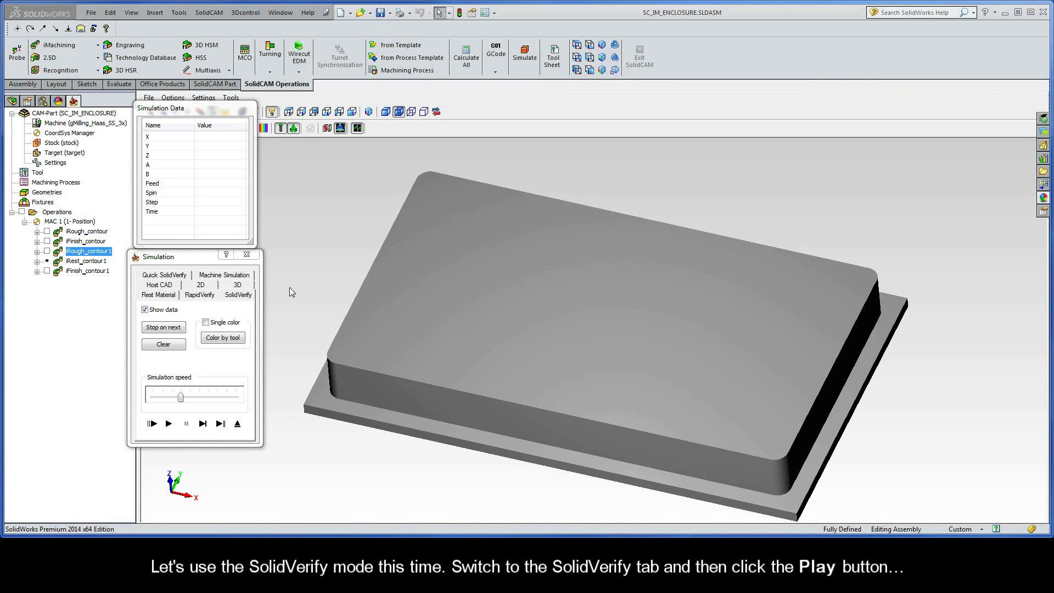
{"action": "left_click", "coordinate": [169, 424]}
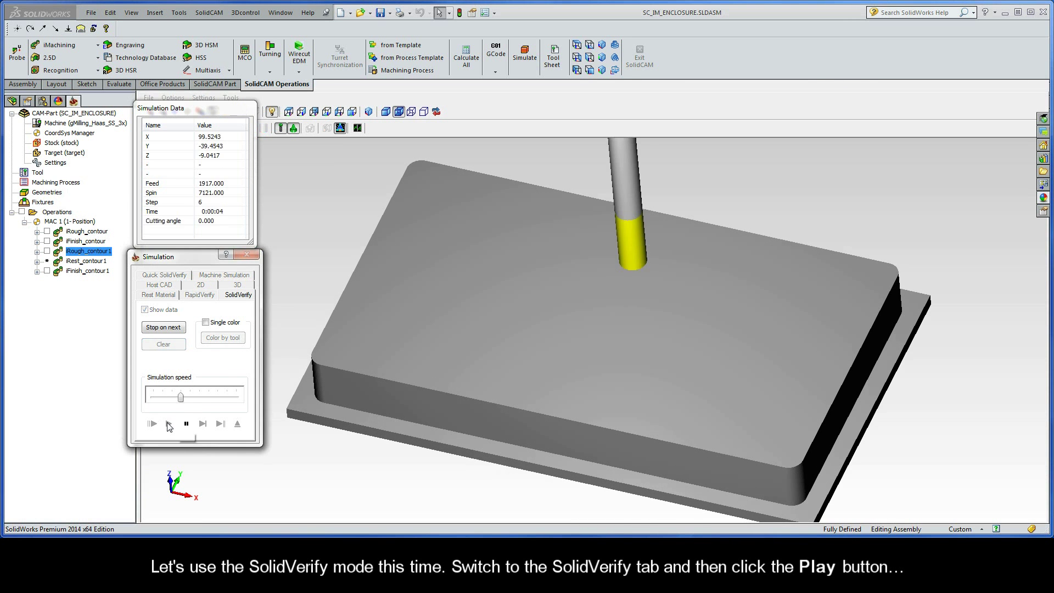
{"action": "left_click", "coordinate": [194, 399]}
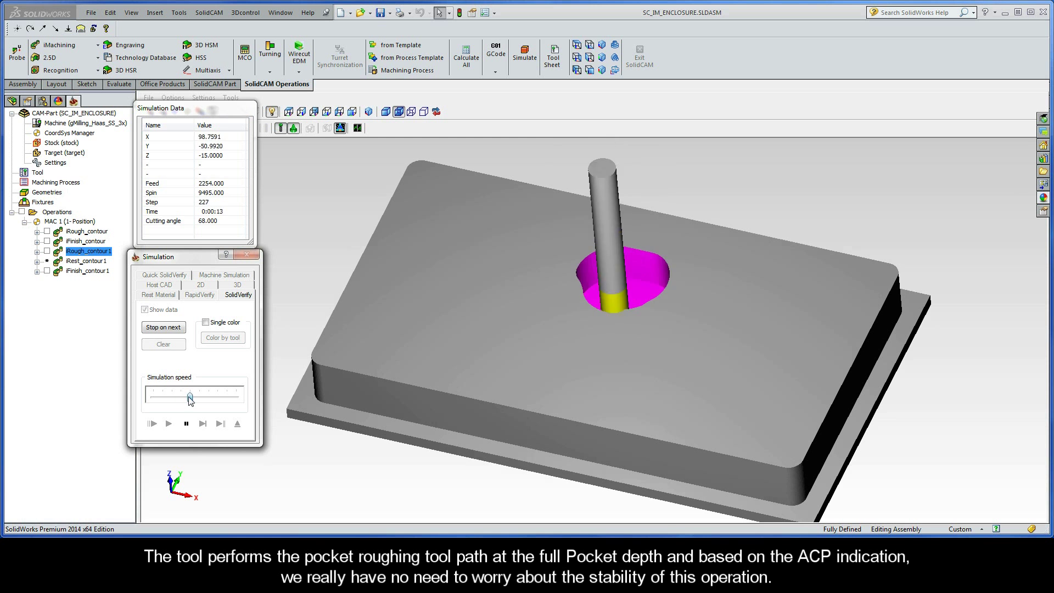
{"action": "left_click_drag", "start_coordinate": [193, 398], "coordinate": [236, 398]}
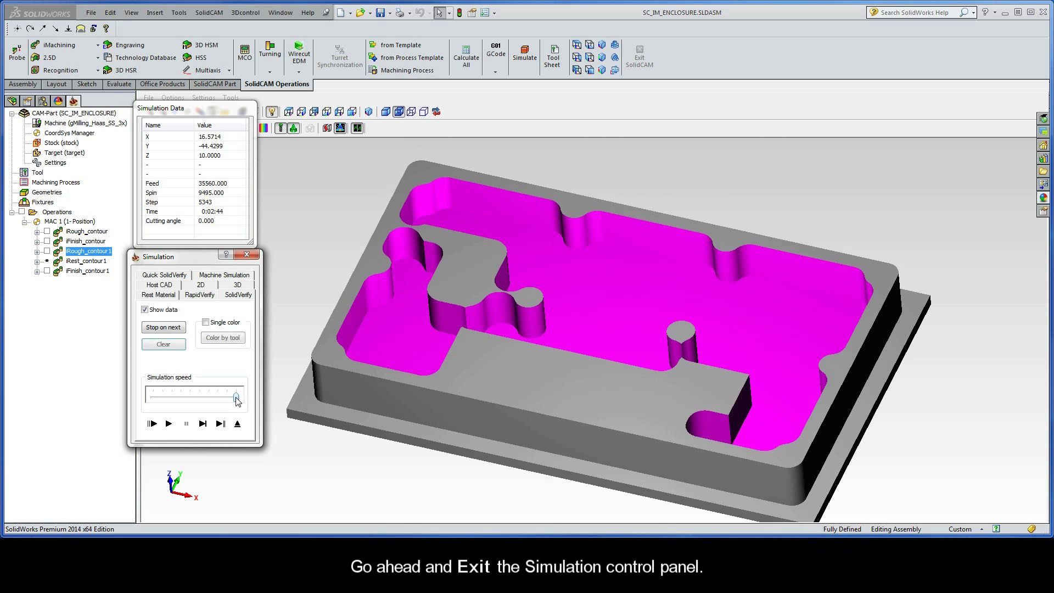
{"action": "left_click", "coordinate": [237, 424]}
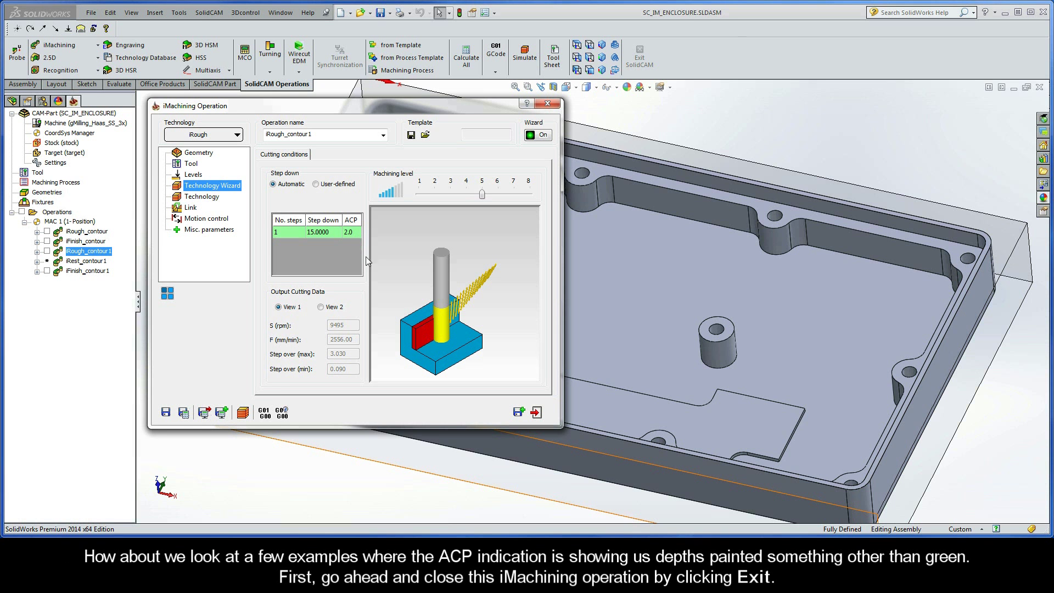
{"action": "left_click", "coordinate": [536, 413]}
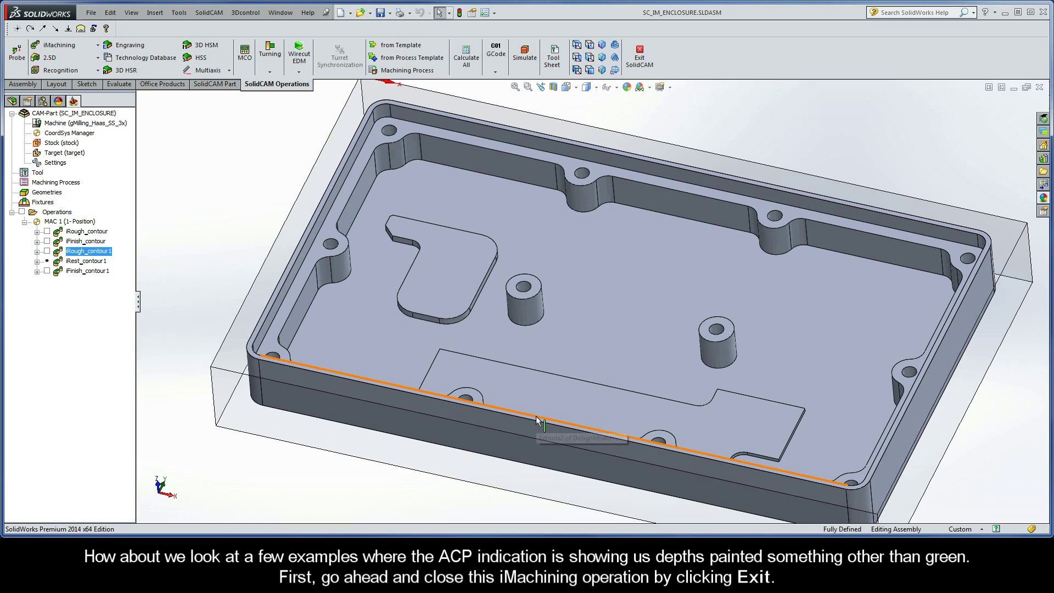
Step: Highlight the elevated surfaces and the pocket ledge on the enclosure floor one after another, and clear the selection
{"action": "left_click", "coordinate": [498, 378]}
{"action": "left_click", "coordinate": [431, 285]}
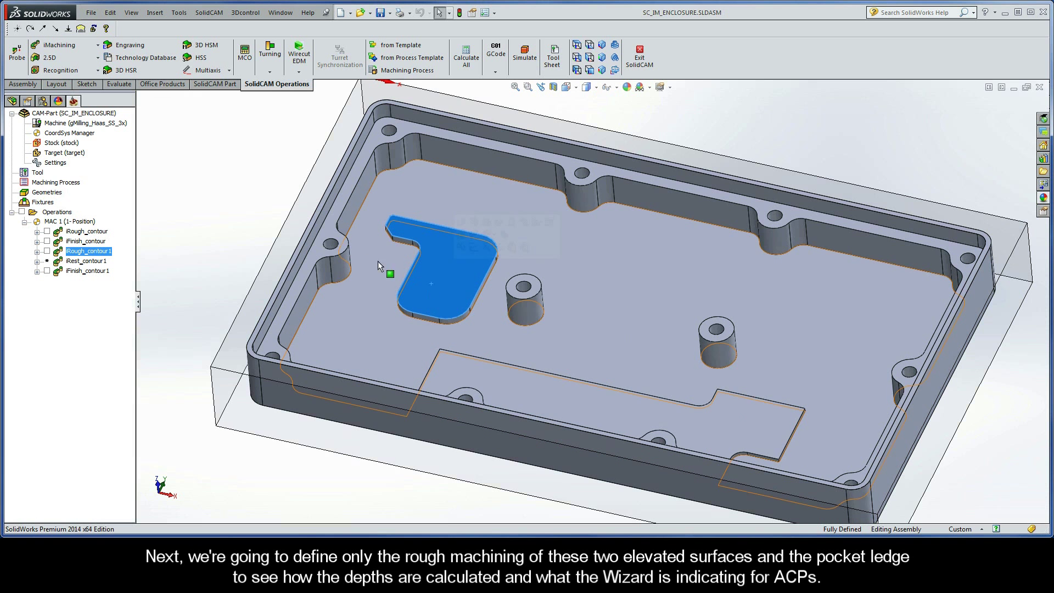
{"action": "left_click", "coordinate": [329, 230]}
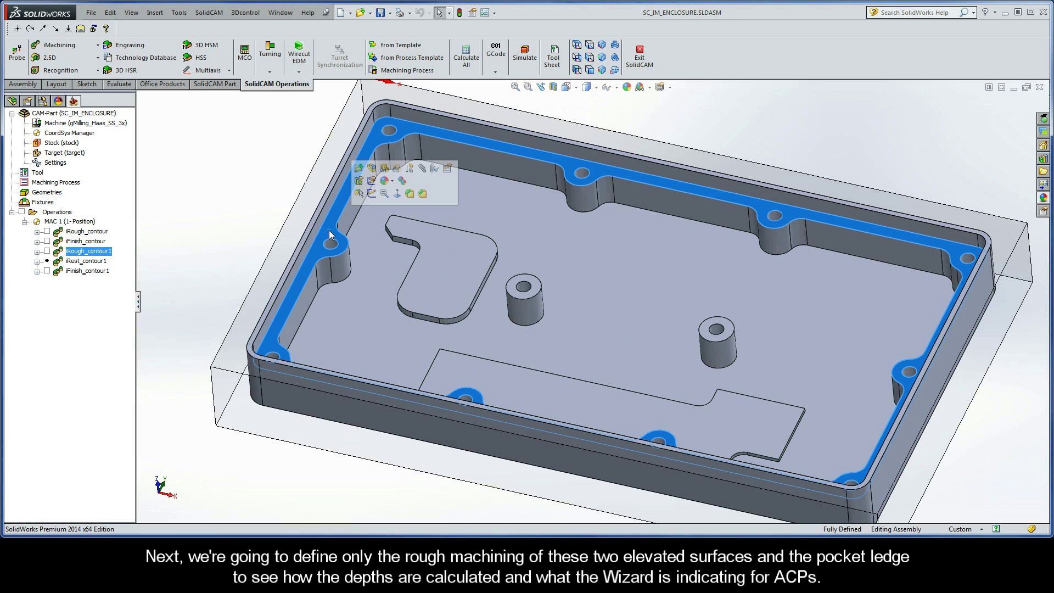
{"action": "left_click", "coordinate": [268, 214]}
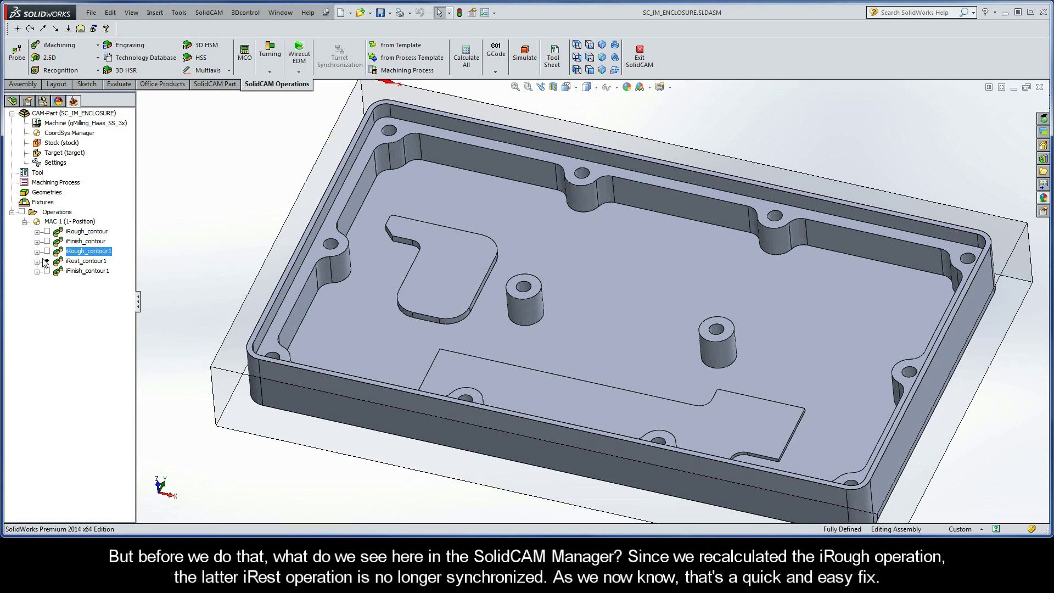
Step: Recalculate the iRest_contour1 operation to synchronize it with the recalculated rough operation
{"action": "right_click", "coordinate": [82, 263]}
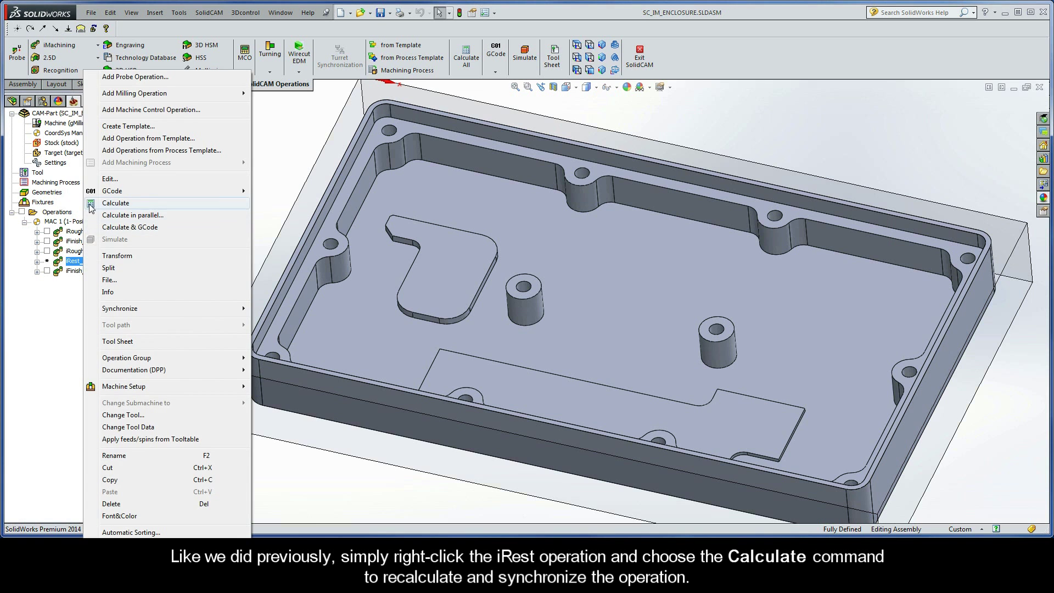
{"action": "left_click", "coordinate": [90, 206]}
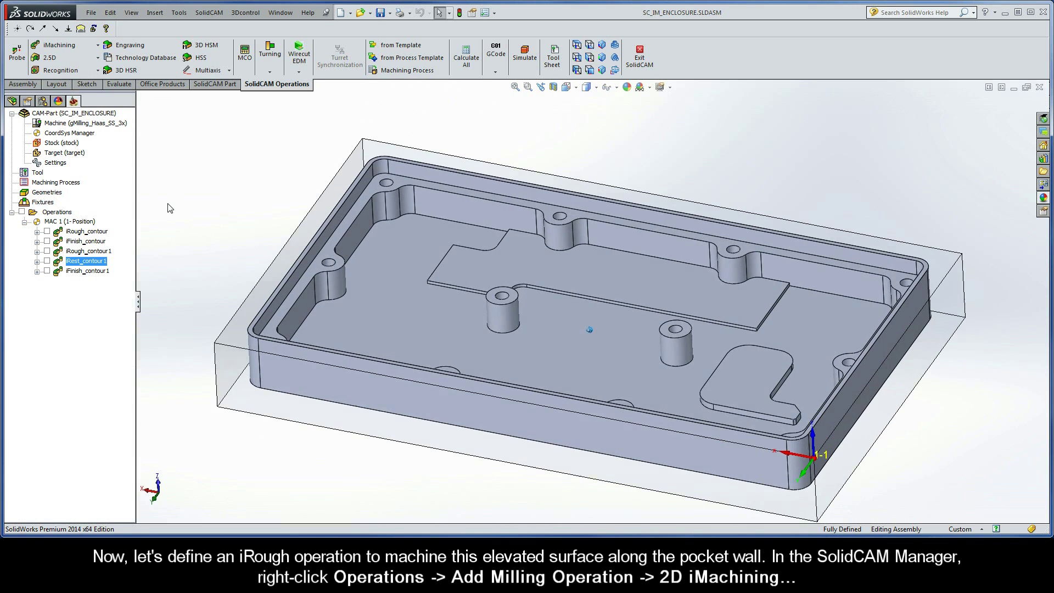
Step: Add a new 2D iMachining milling operation to the CAM-Part's operations
{"action": "right_click", "coordinate": [57, 213]}
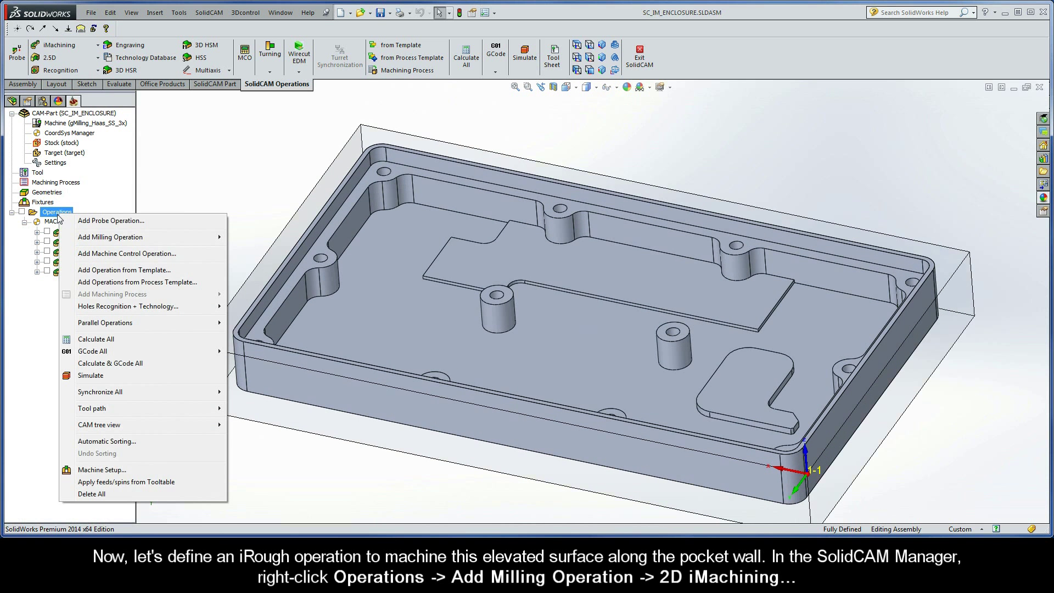
{"action": "mouse_move", "coordinate": [113, 238]}
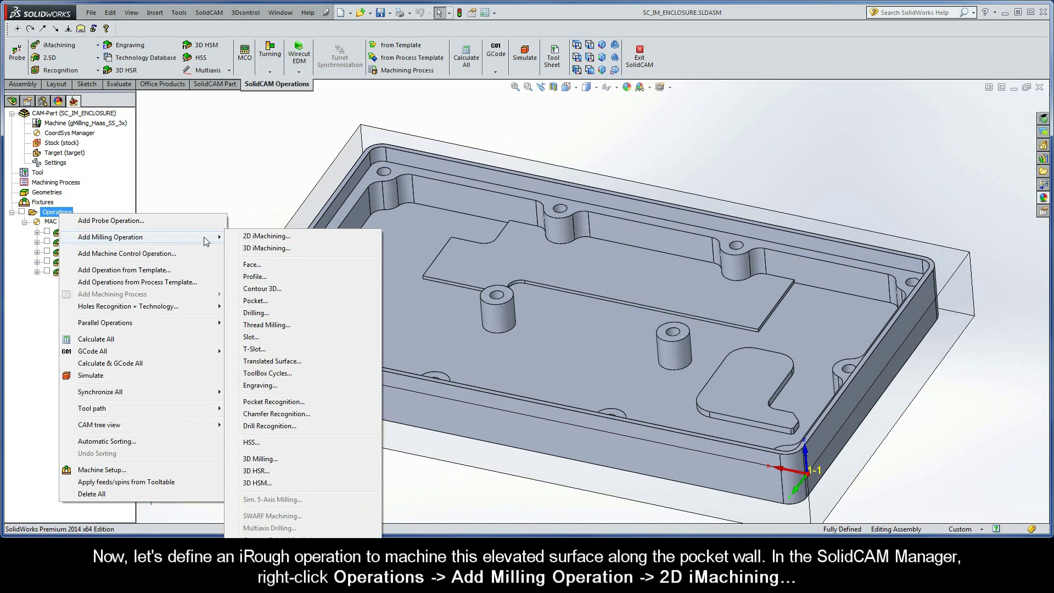
{"action": "left_click", "coordinate": [283, 237]}
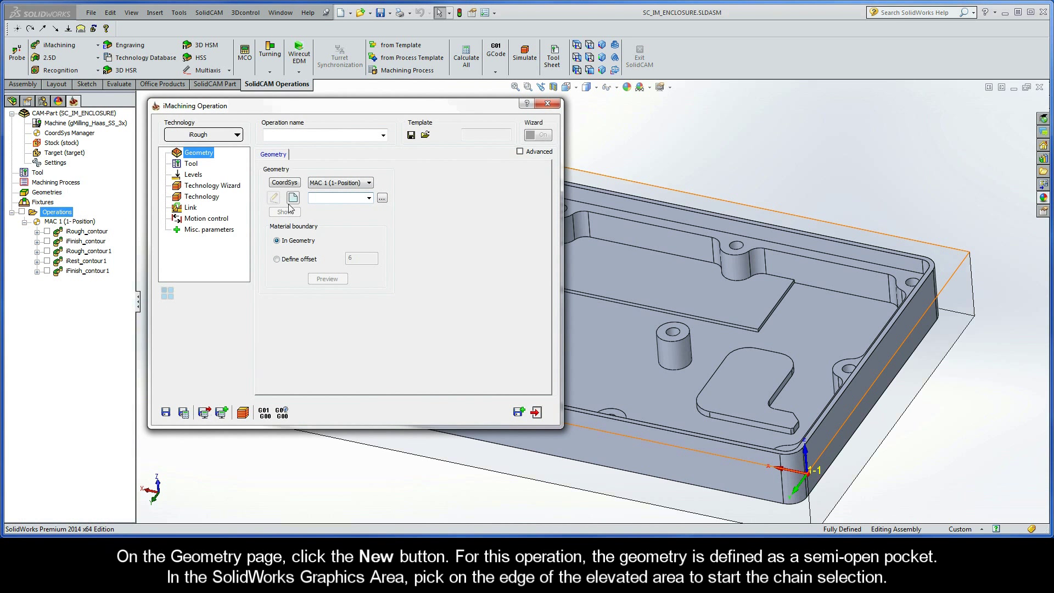
Step: Define a new geometry as a closed chain around the elevated surface along the pocket wall, completed with Auto-constant Z, and accept it
{"action": "left_click", "coordinate": [292, 198]}
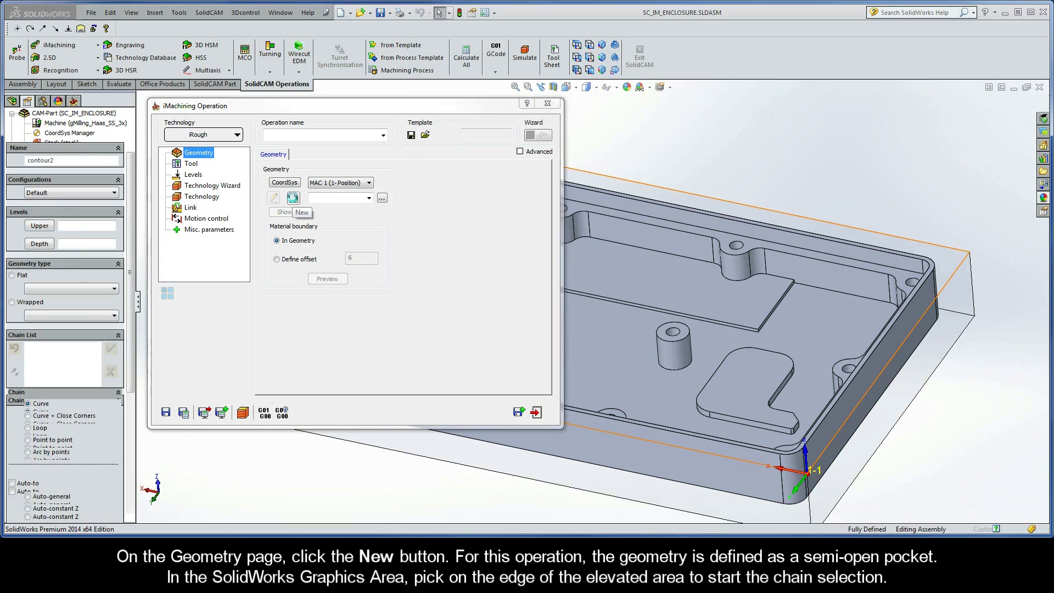
{"action": "left_click_drag", "start_coordinate": [133, 272], "coordinate": [130, 344]}
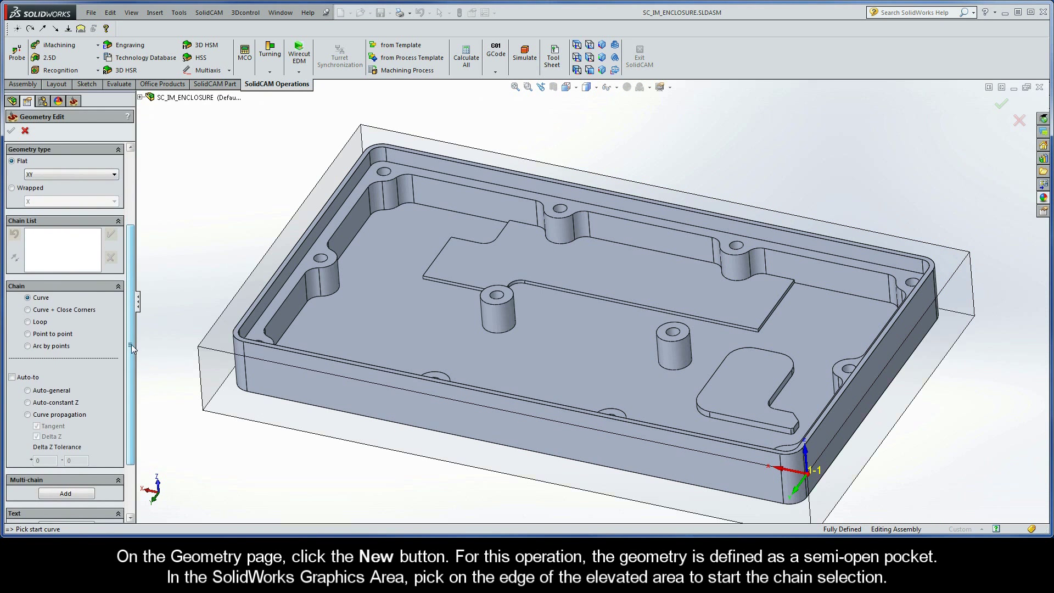
{"action": "scroll", "coordinate": [523, 274], "scroll_direction": "down", "scroll_amount": 1}
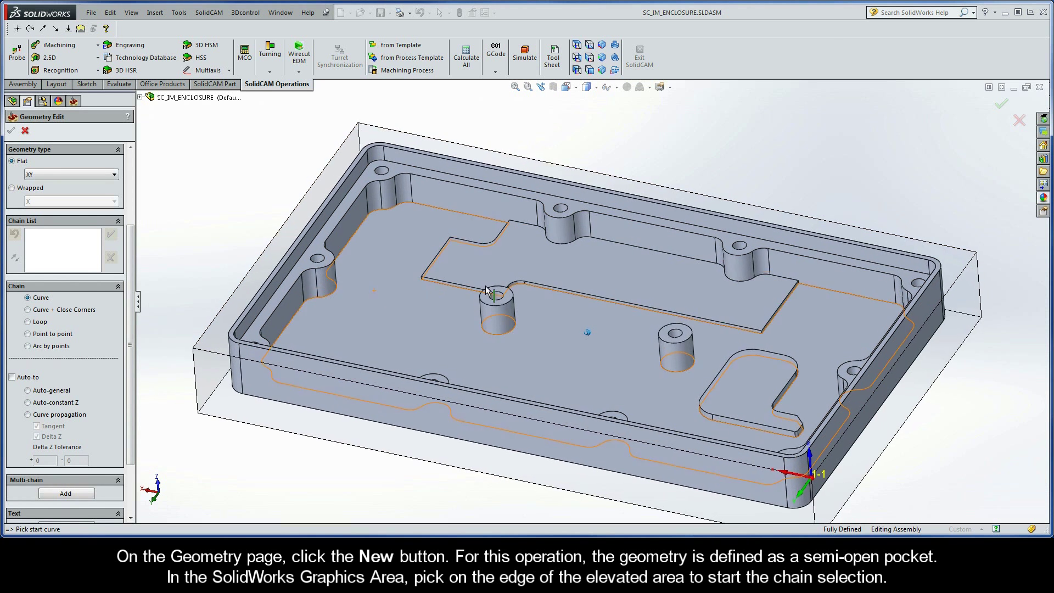
{"action": "left_click", "coordinate": [695, 259]}
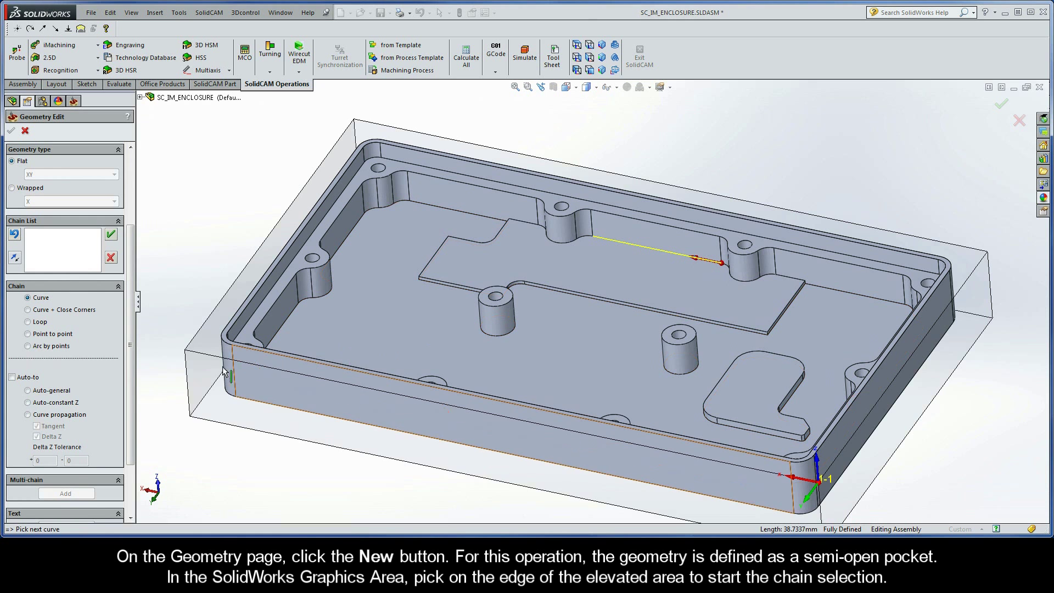
{"action": "left_click", "coordinate": [33, 403]}
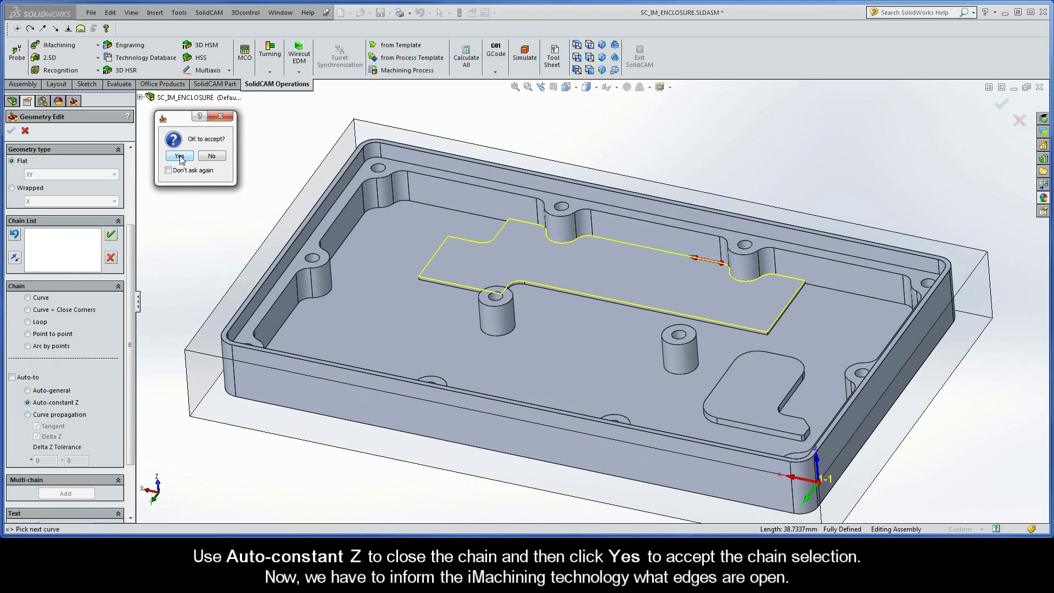
{"action": "left_click", "coordinate": [180, 157]}
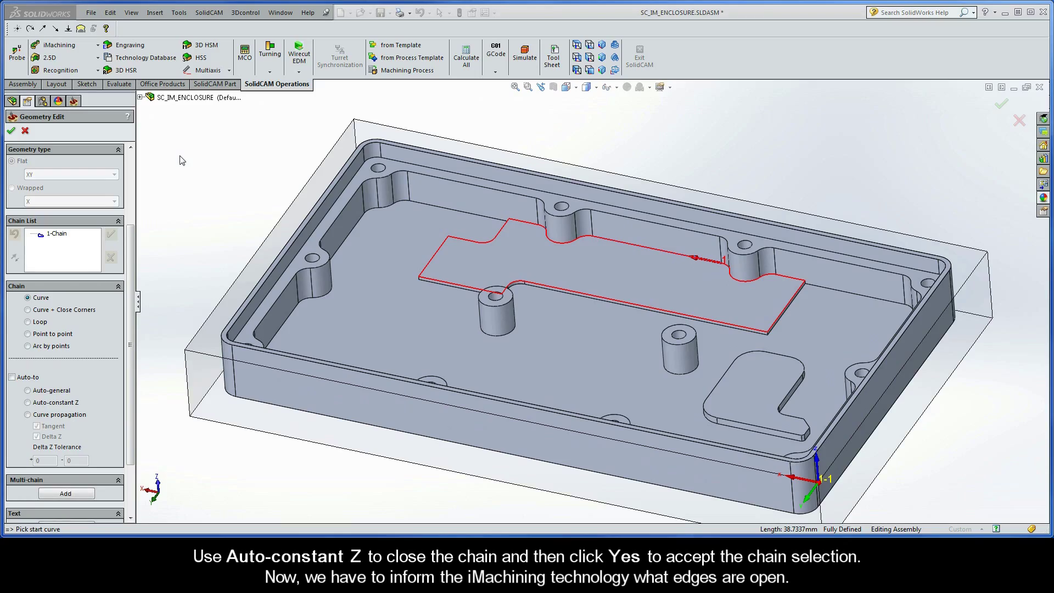
Step: Mark the chain's edges away from the pocket wall as open with the From/To entities option, and confirm the geometry
{"action": "right_click", "coordinate": [60, 235]}
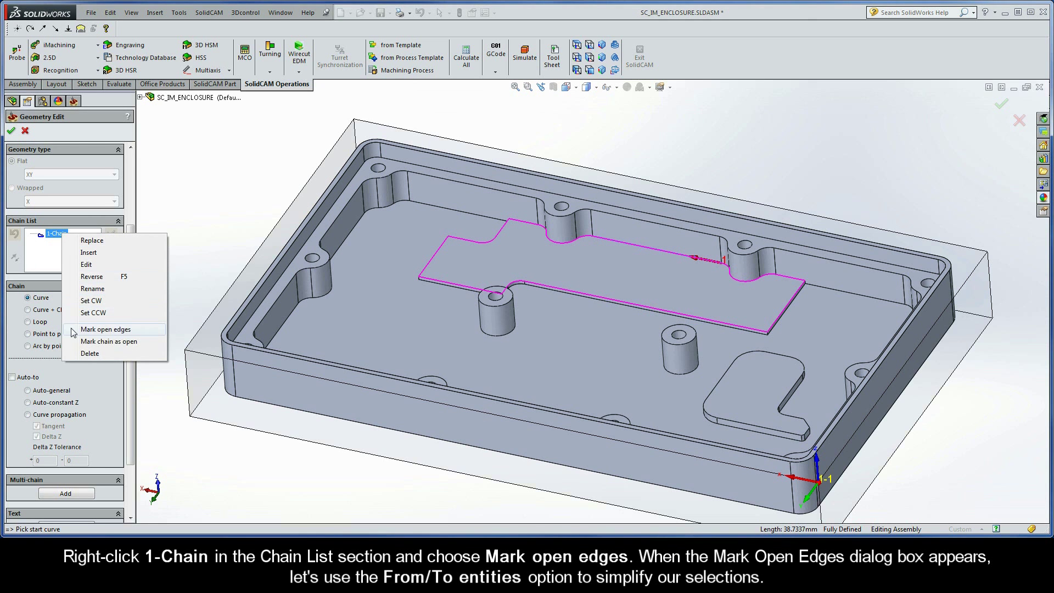
{"action": "left_click", "coordinate": [130, 332]}
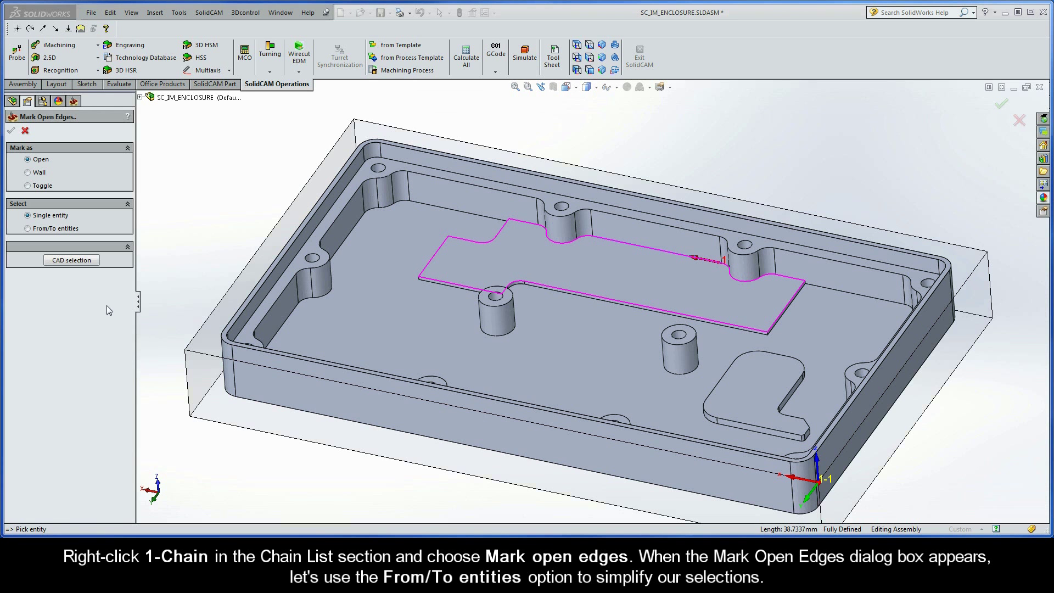
{"action": "left_click", "coordinate": [27, 229]}
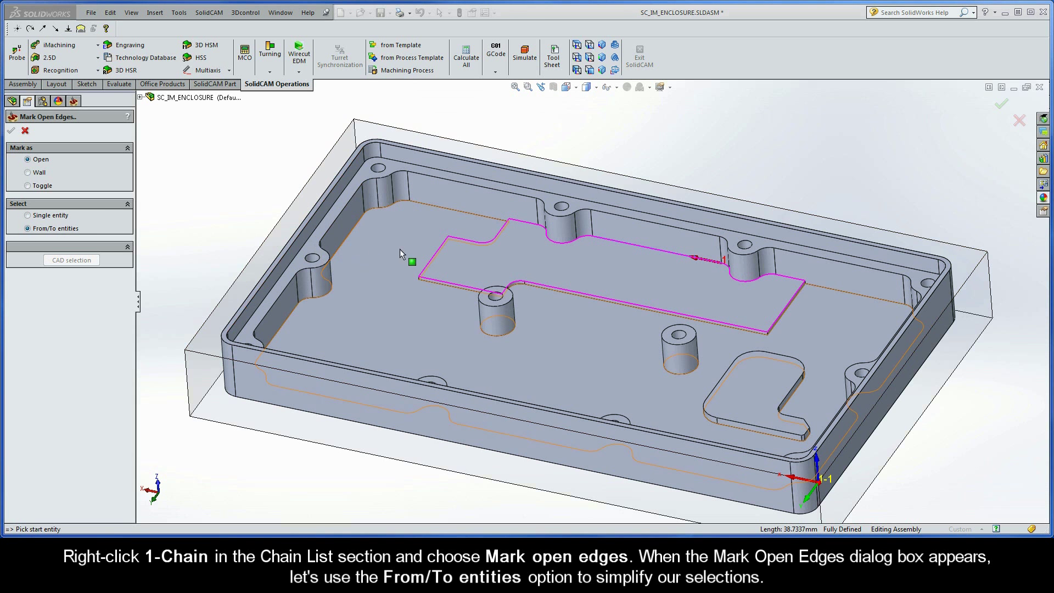
{"action": "left_click", "coordinate": [501, 233]}
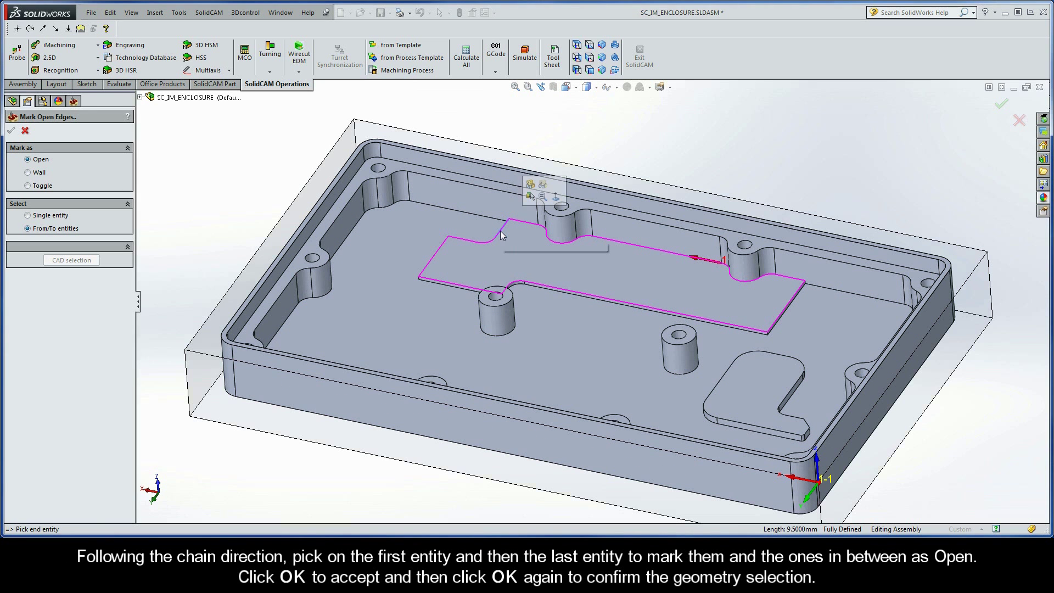
{"action": "left_click", "coordinate": [771, 314]}
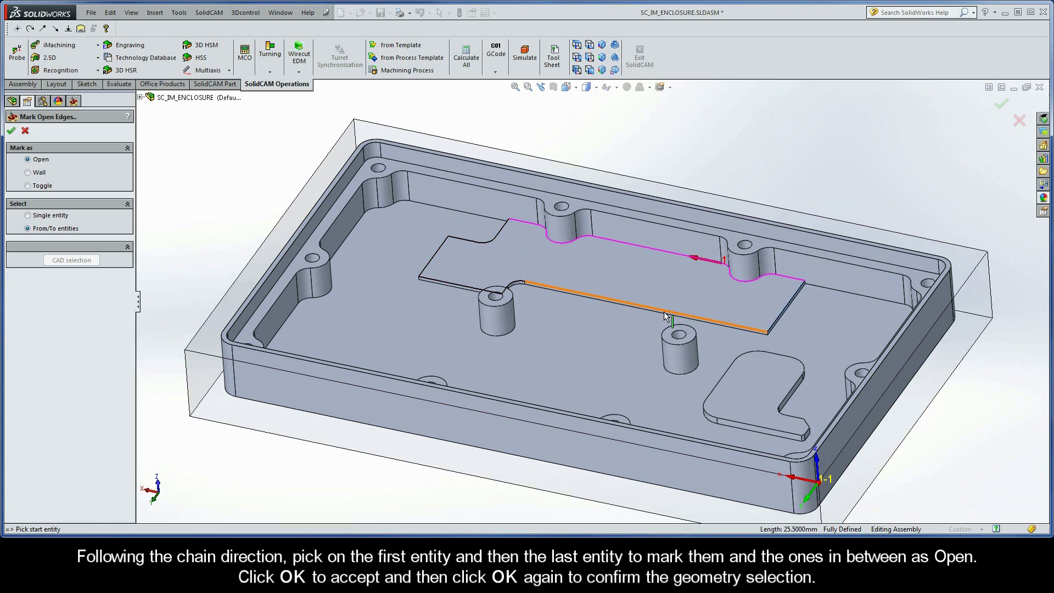
{"action": "scroll", "coordinate": [604, 318], "scroll_direction": "down", "scroll_amount": 1}
{"action": "scroll", "coordinate": [604, 317], "scroll_direction": "down", "scroll_amount": 3}
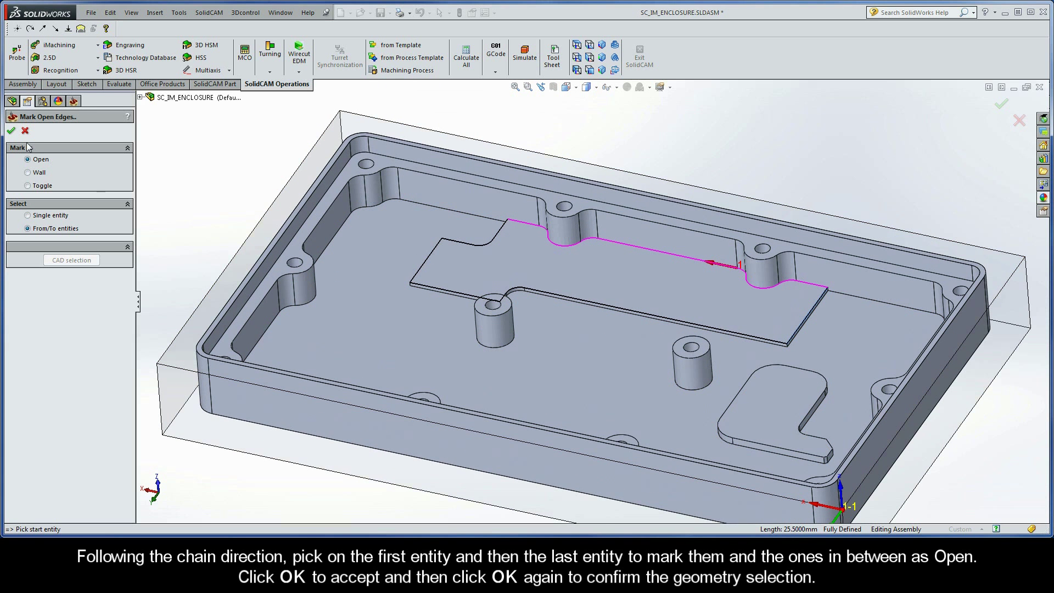
{"action": "left_click", "coordinate": [12, 130]}
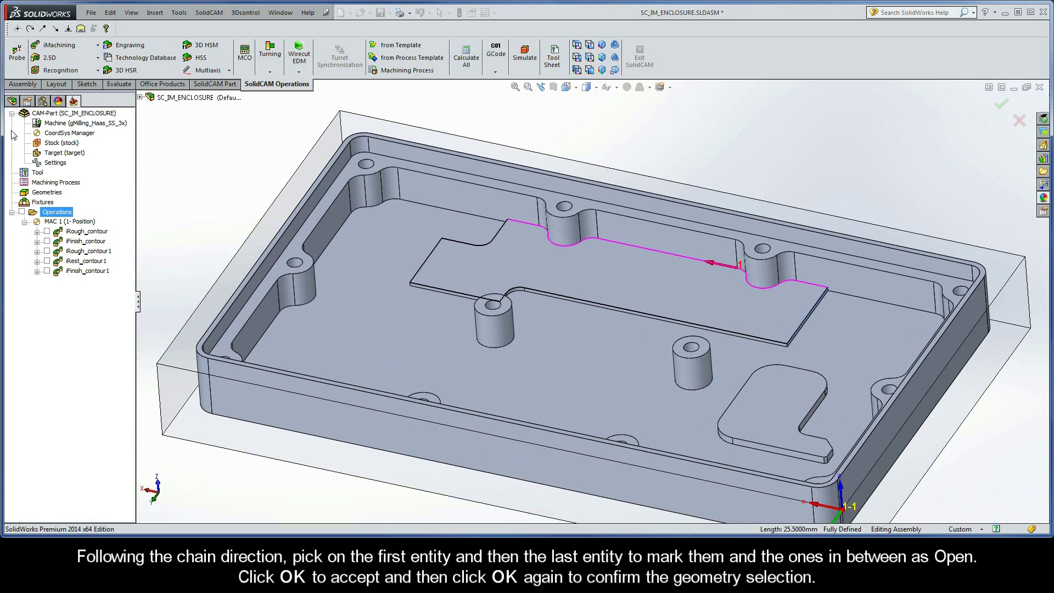
{"action": "left_click", "coordinate": [11, 130]}
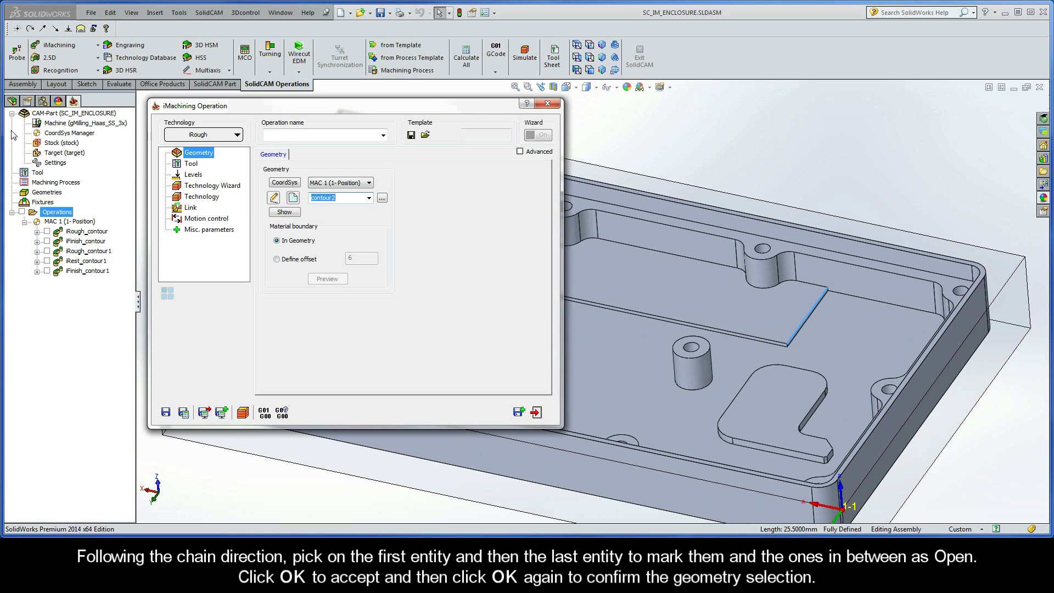
Step: Choose tool number 2, the 9.5 mm end mill, from the part tool table for the operation
{"action": "left_click", "coordinate": [191, 164]}
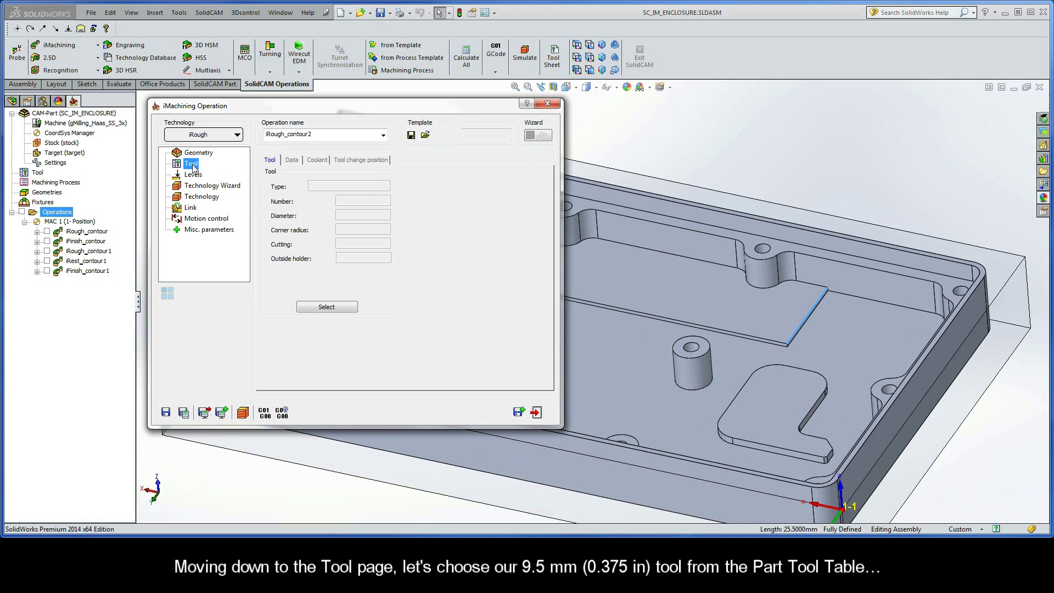
{"action": "left_click", "coordinate": [326, 307]}
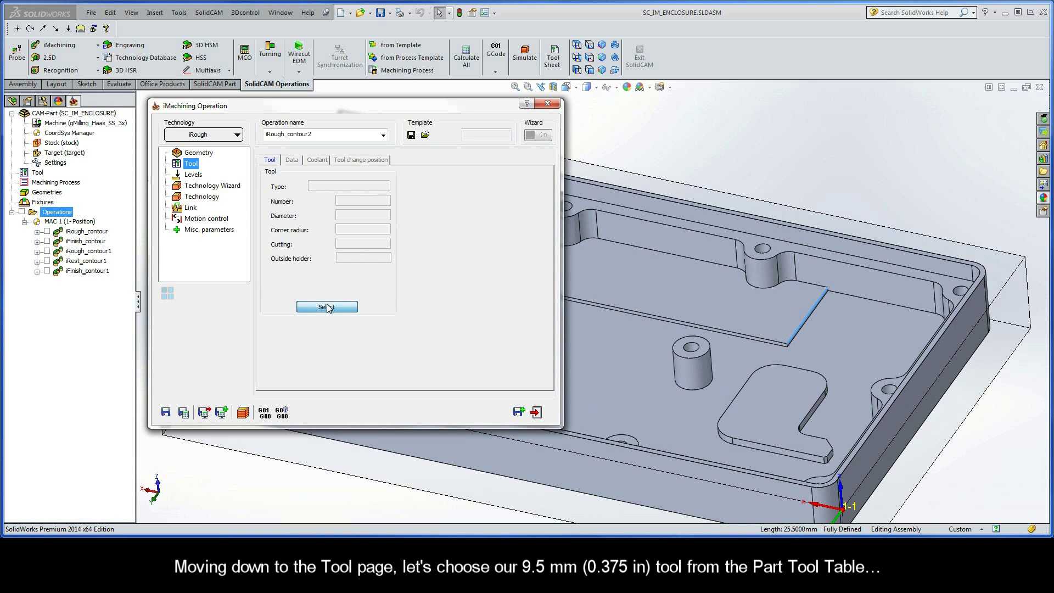
{"action": "left_click", "coordinate": [263, 172]}
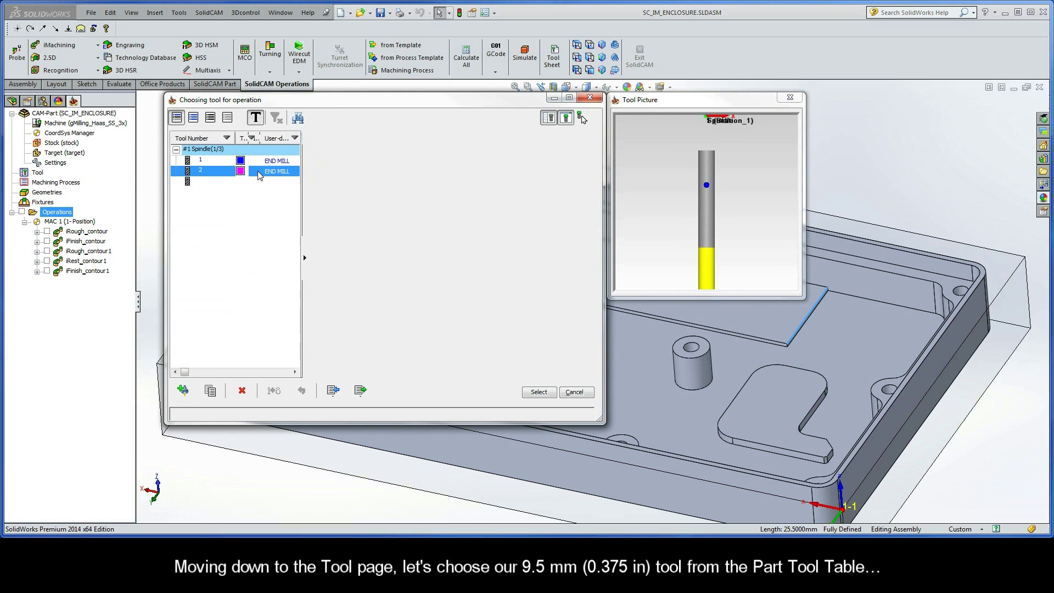
{"action": "left_click", "coordinate": [538, 392]}
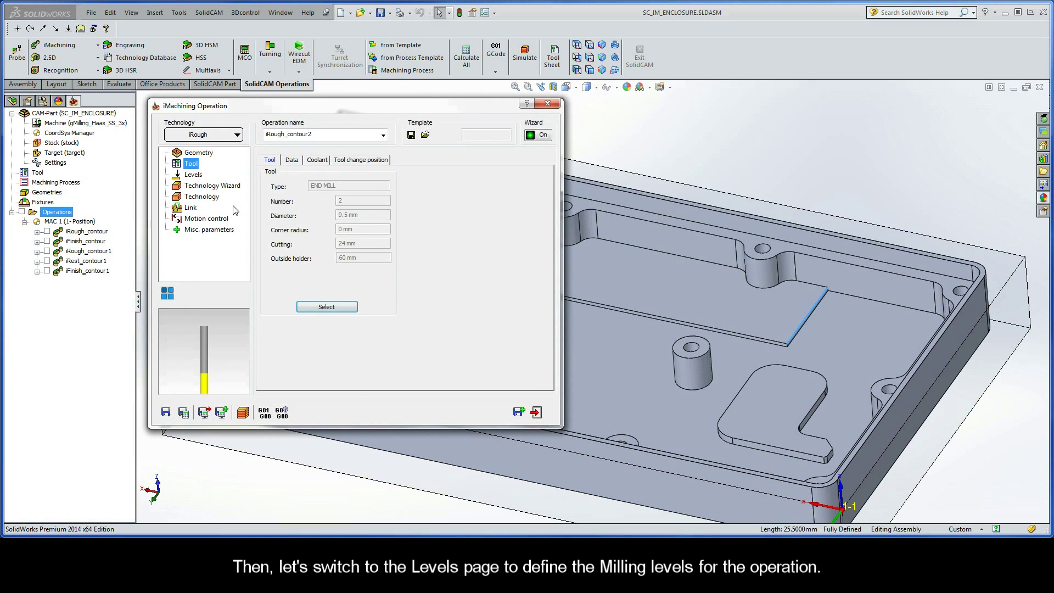
Step: Define the milling levels: upper level 0 from the stock's top face and pocket depth 14 from the top of the elevated surface
{"action": "left_click", "coordinate": [189, 176]}
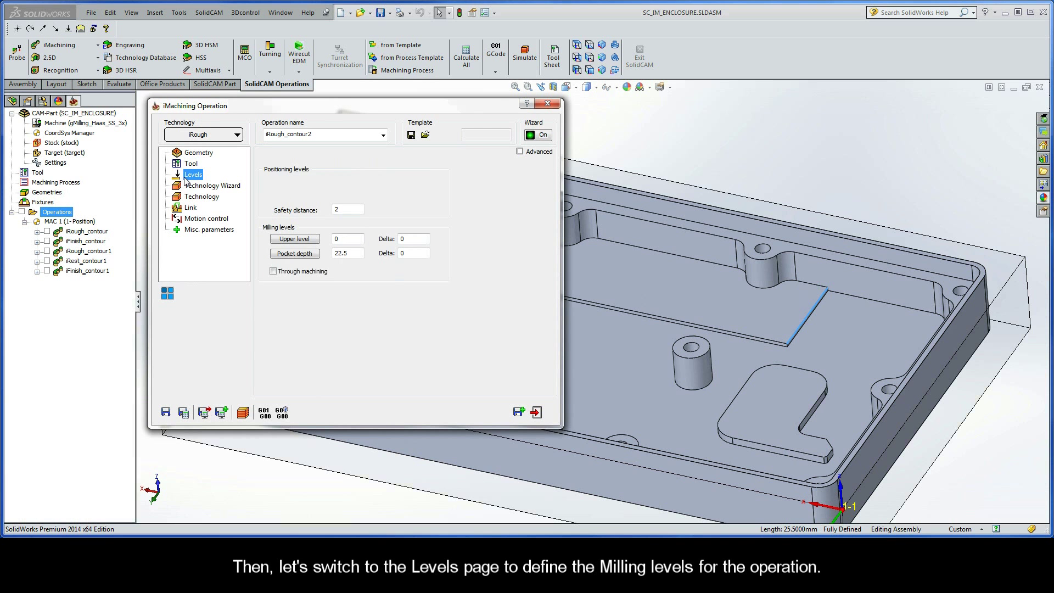
{"action": "left_click", "coordinate": [295, 240]}
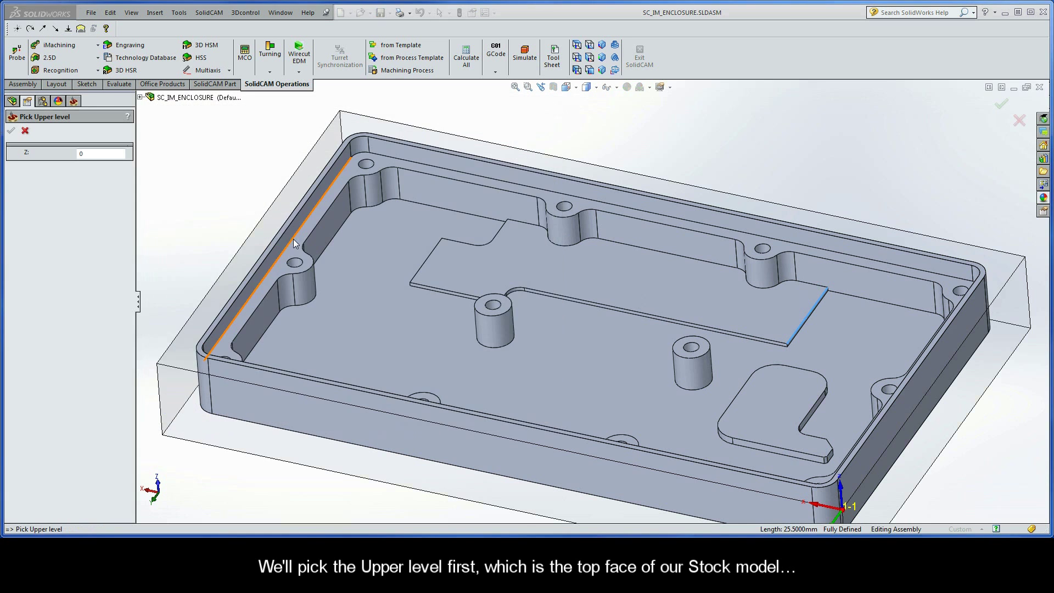
{"action": "left_click", "coordinate": [273, 221]}
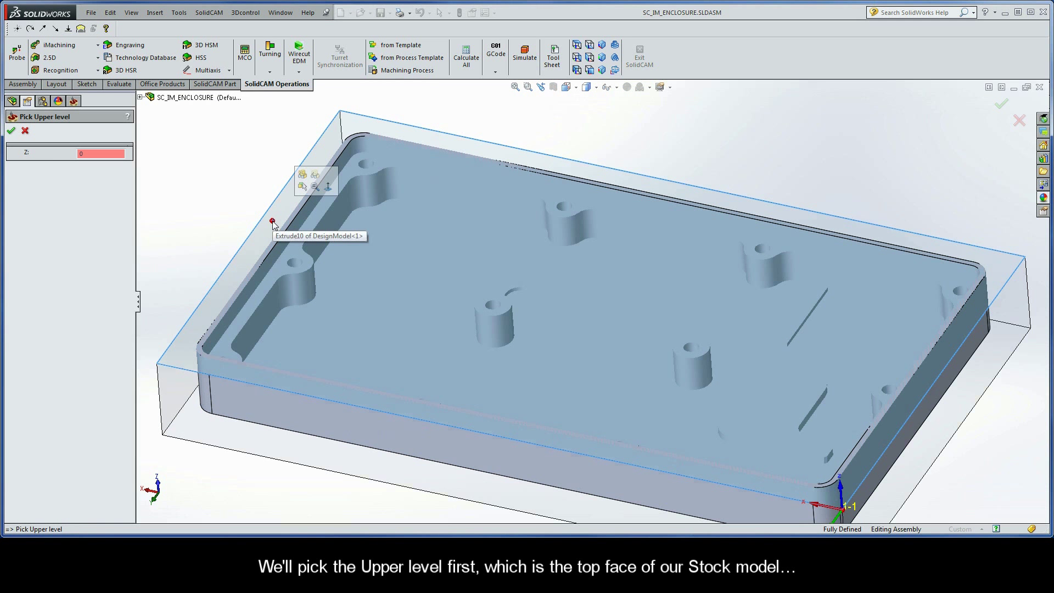
{"action": "left_click", "coordinate": [14, 132]}
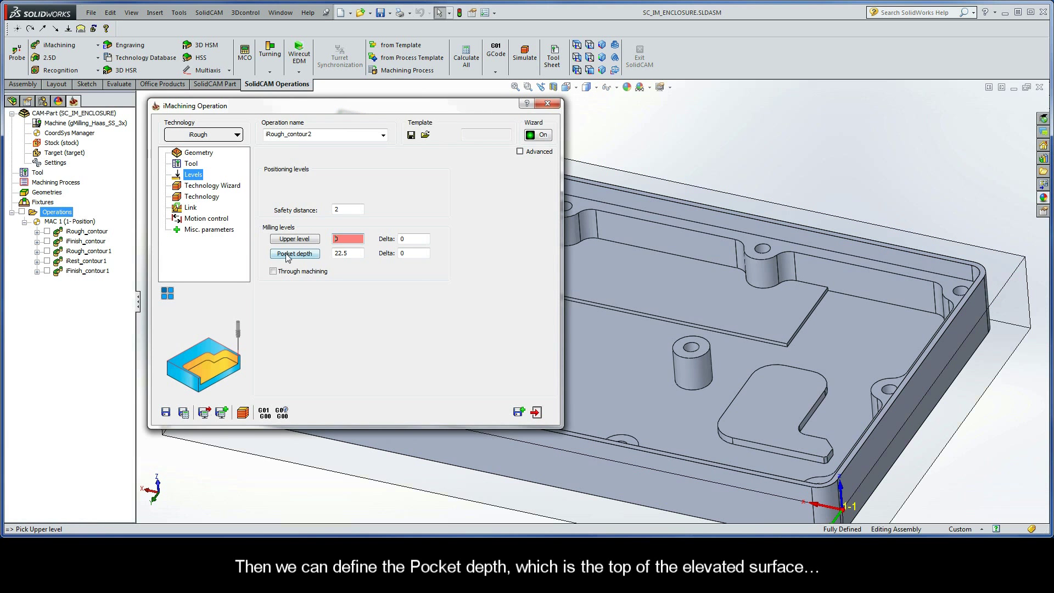
{"action": "left_click", "coordinate": [287, 254]}
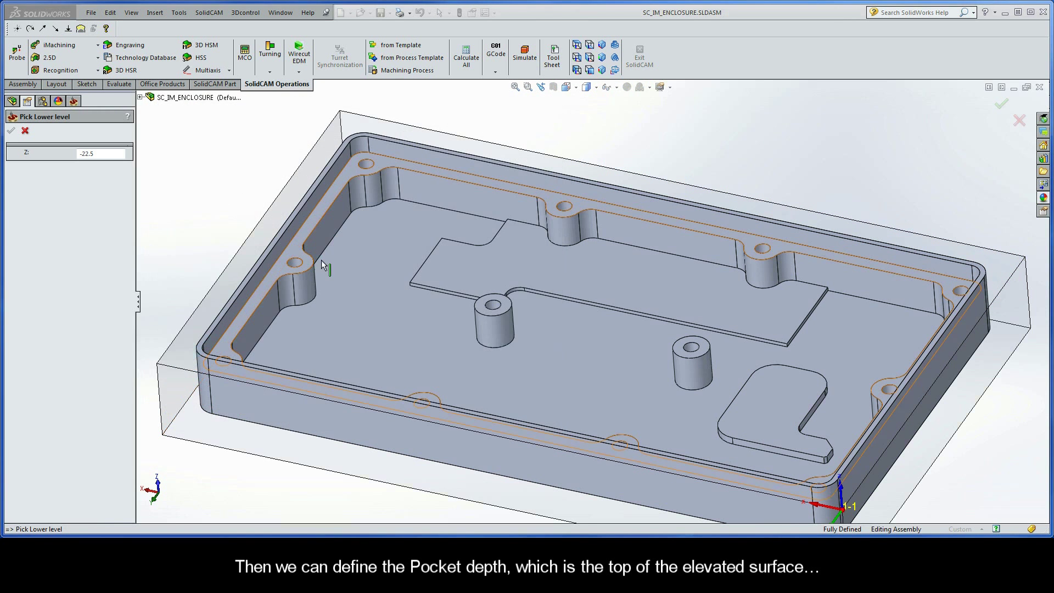
{"action": "left_click", "coordinate": [458, 267]}
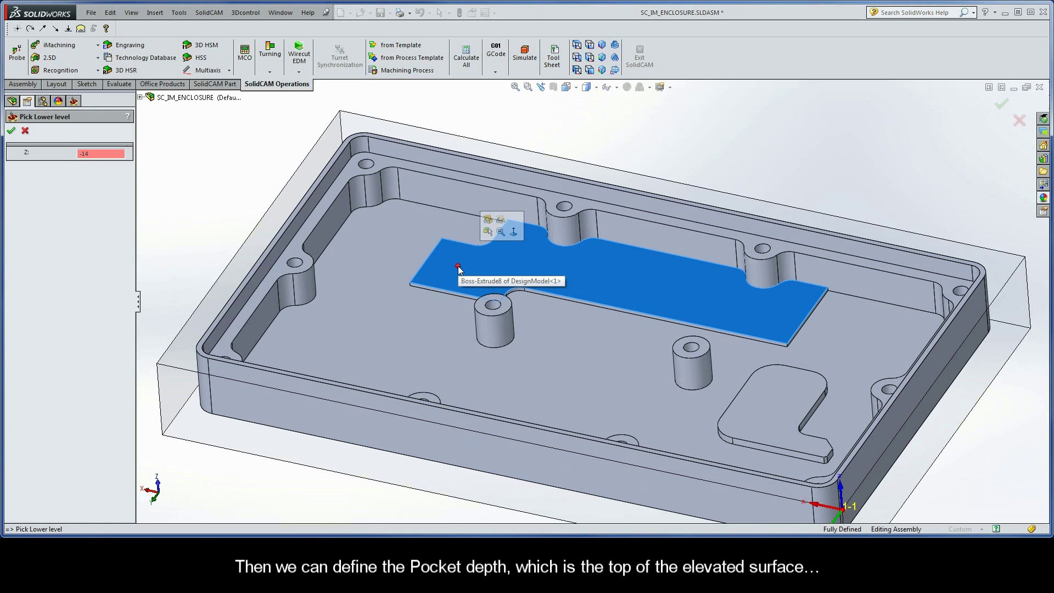
{"action": "left_click", "coordinate": [11, 132]}
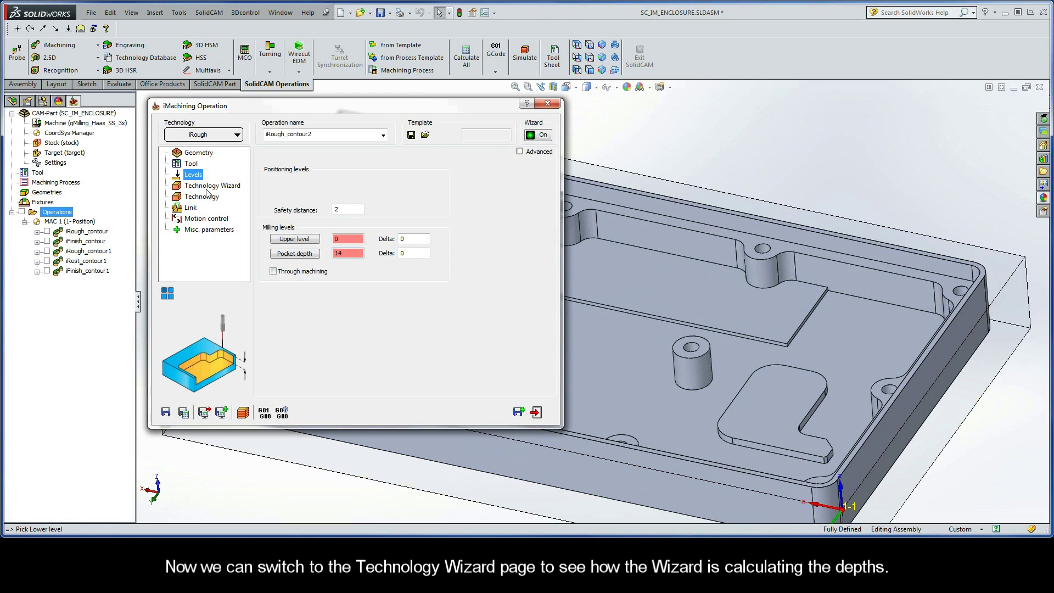
Step: Examine the Technology Wizard's depth calculation and the flute alignment in the 14 mm depth model, using SlideView and the Slice configuration
{"action": "left_click", "coordinate": [211, 186]}
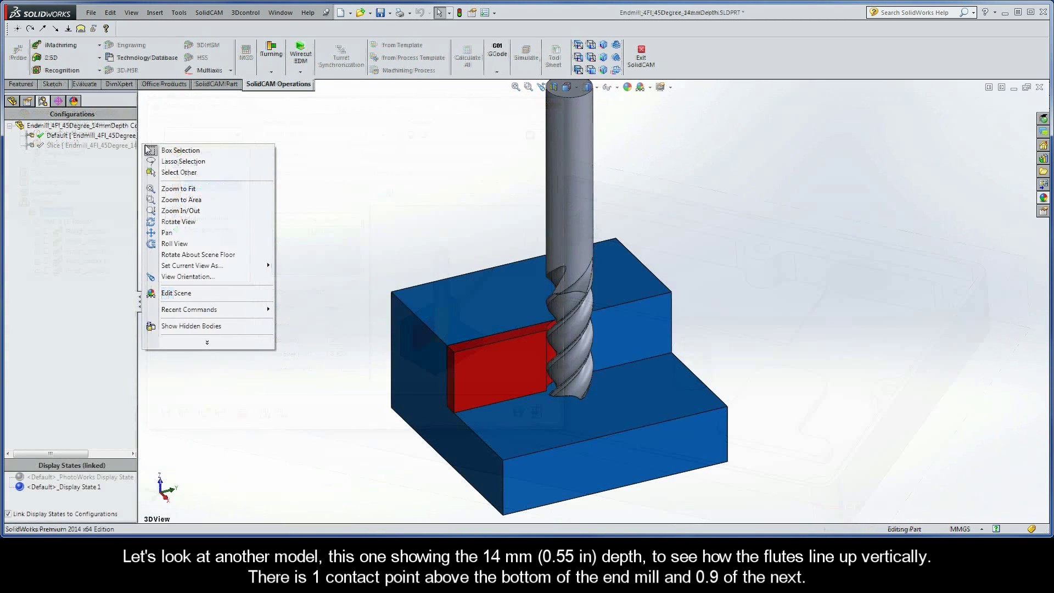
{"action": "left_click", "coordinate": [152, 278]}
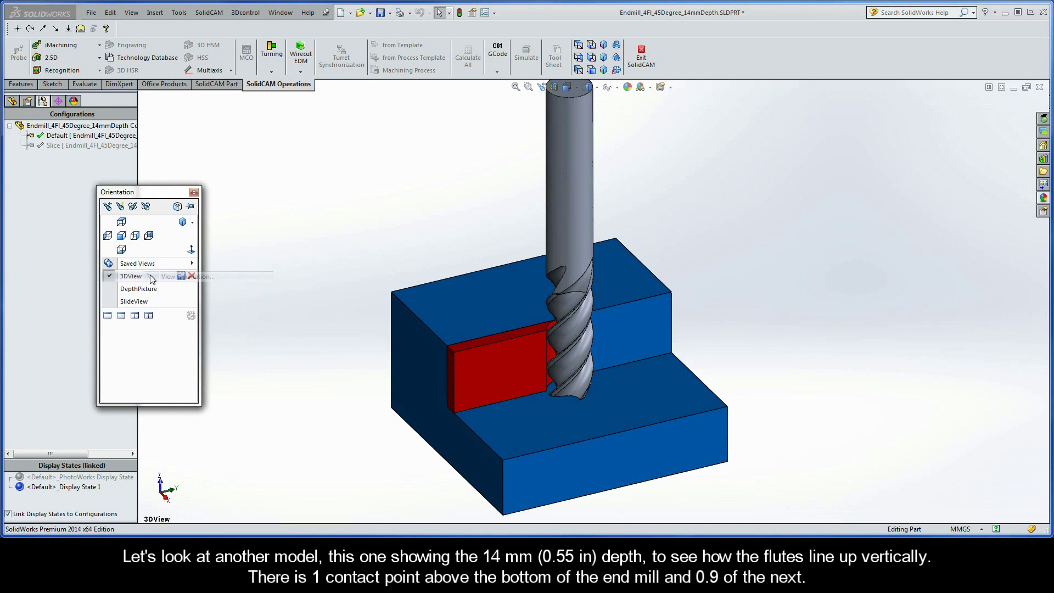
{"action": "left_click", "coordinate": [153, 303]}
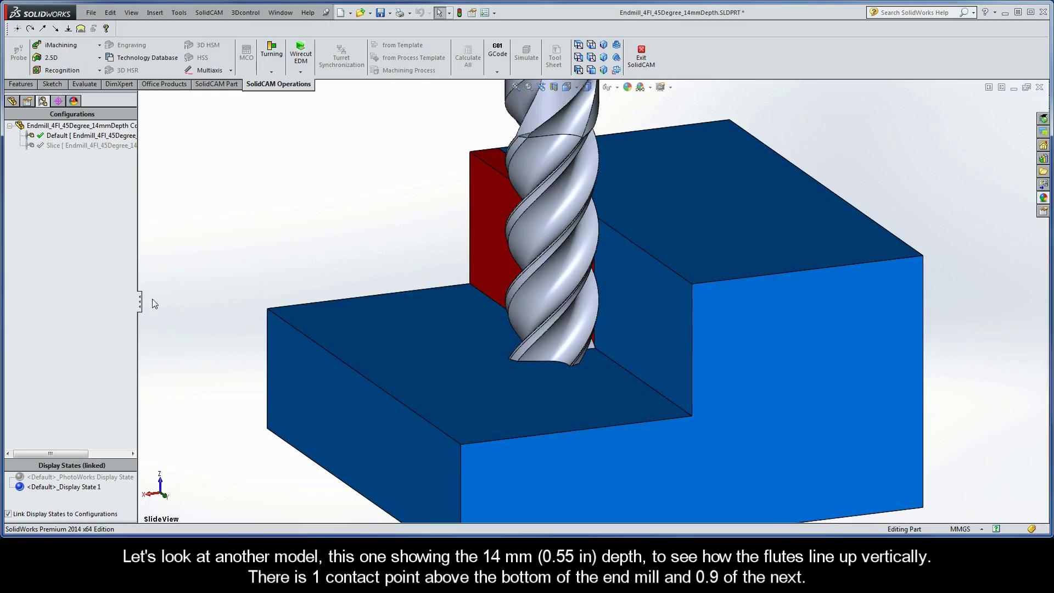
{"action": "double_click", "coordinate": [129, 146]}
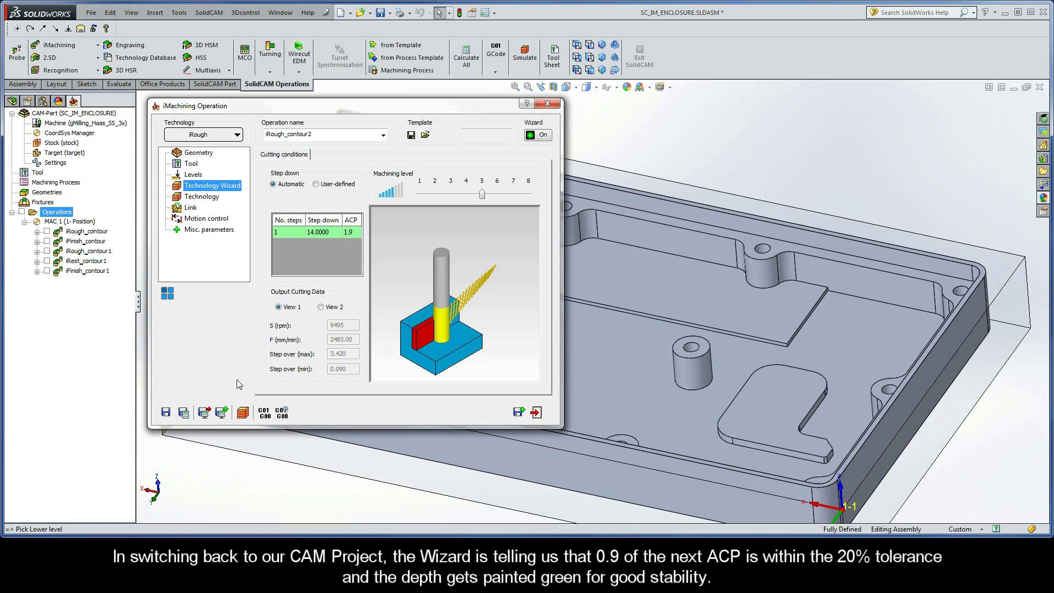
Step: Save and calculate the iRough operation for the elevated surface along the pocket wall, and exit it
{"action": "left_click", "coordinate": [184, 413]}
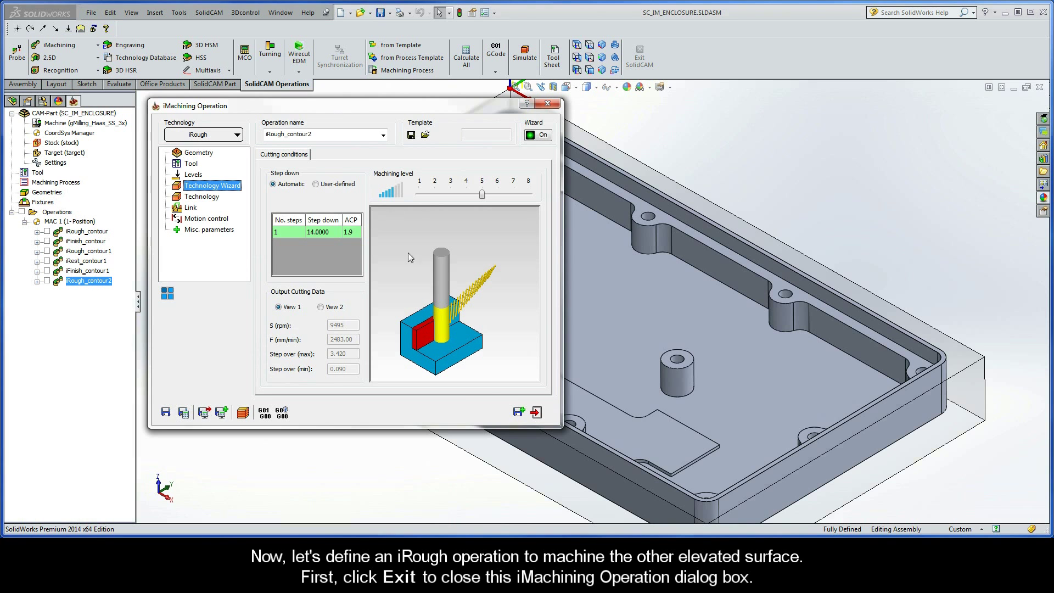
{"action": "left_click", "coordinate": [536, 413]}
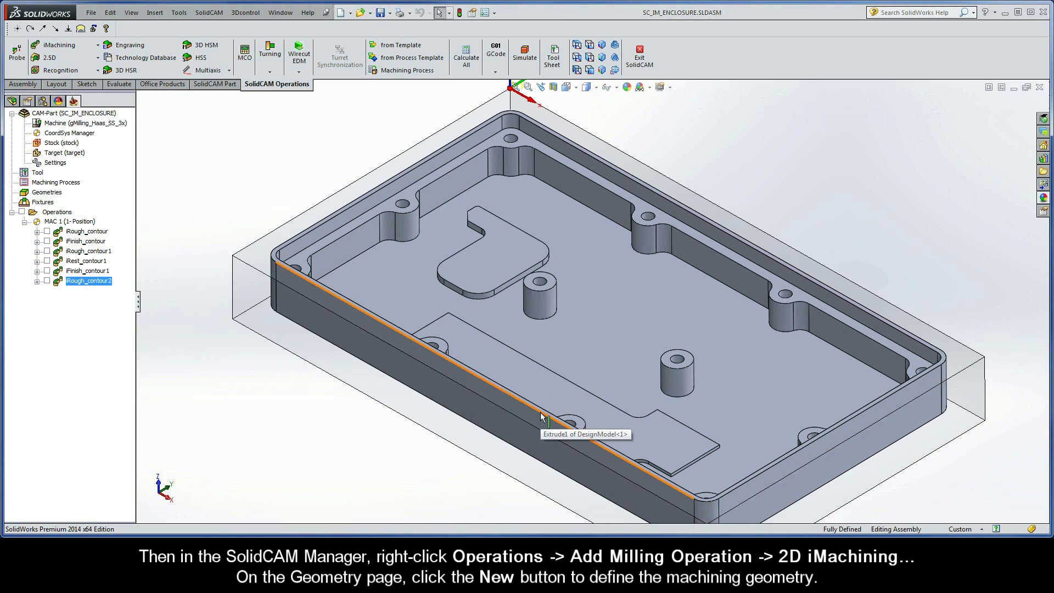
Step: Add a new 2D iMachining milling operation to the CAM project
{"action": "right_click", "coordinate": [63, 215]}
{"action": "mouse_move", "coordinate": [84, 240]}
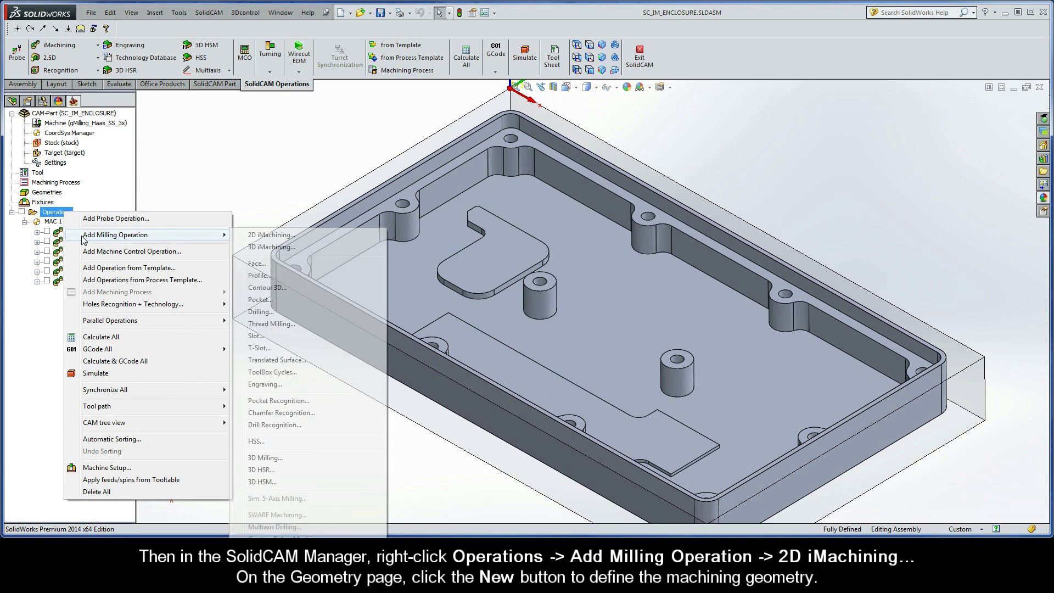
{"action": "left_click", "coordinate": [298, 235]}
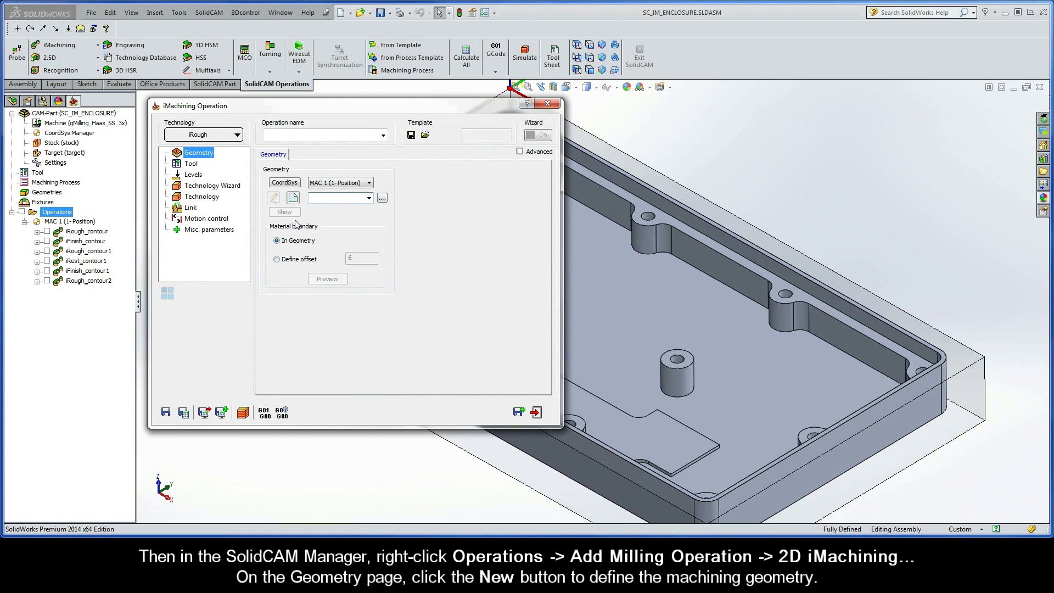
Step: Define a new geometry as a closed chain around the top of the free-standing J-shaped island, completed with Auto-constant Z, and accept it
{"action": "left_click", "coordinate": [295, 201]}
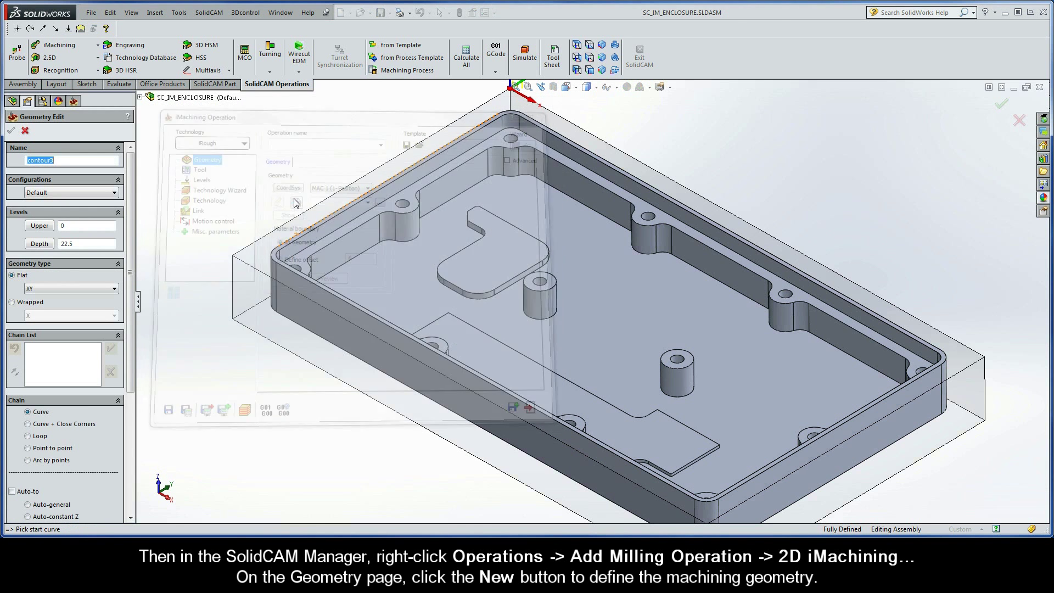
{"action": "left_click_drag", "start_coordinate": [130, 273], "coordinate": [130, 344]}
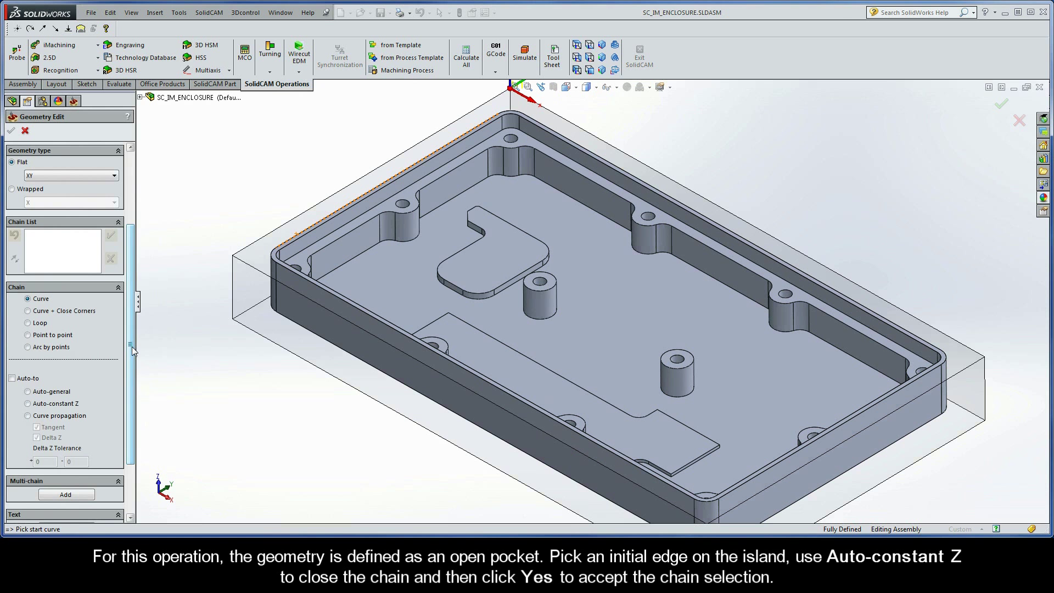
{"action": "scroll", "coordinate": [352, 329], "scroll_direction": "down", "scroll_amount": 1}
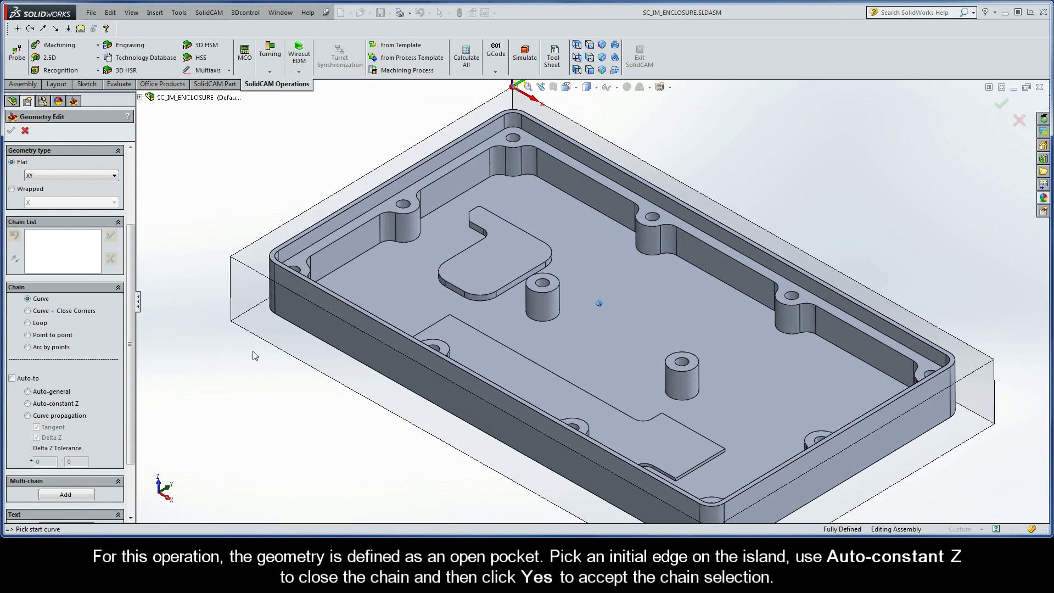
{"action": "left_click", "coordinate": [467, 295]}
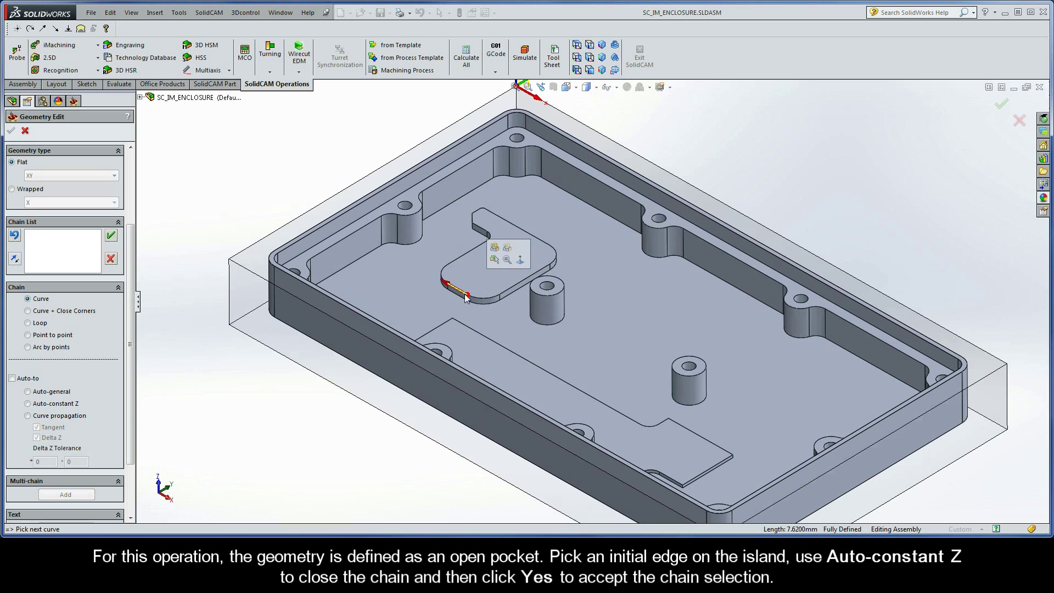
{"action": "left_click", "coordinate": [28, 404]}
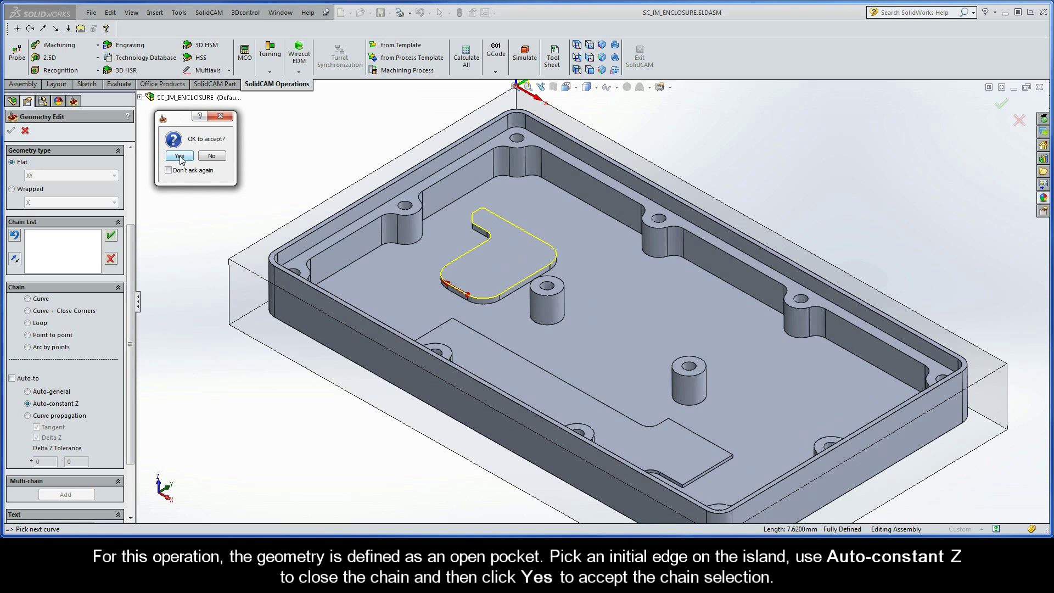
{"action": "left_click", "coordinate": [179, 157]}
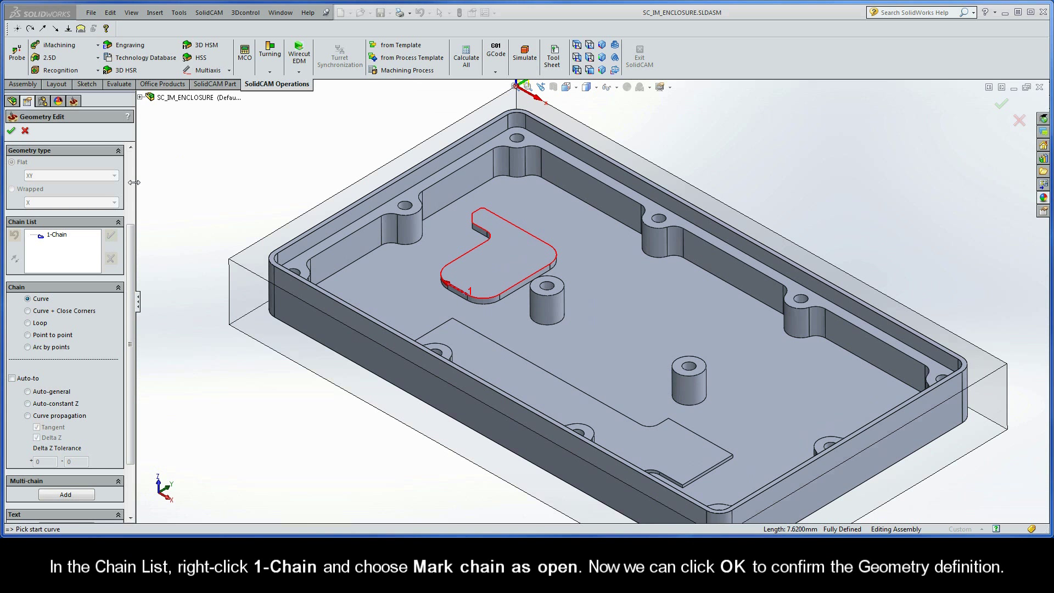
Step: Mark the island's whole chain as open and confirm the geometry
{"action": "right_click", "coordinate": [57, 235]}
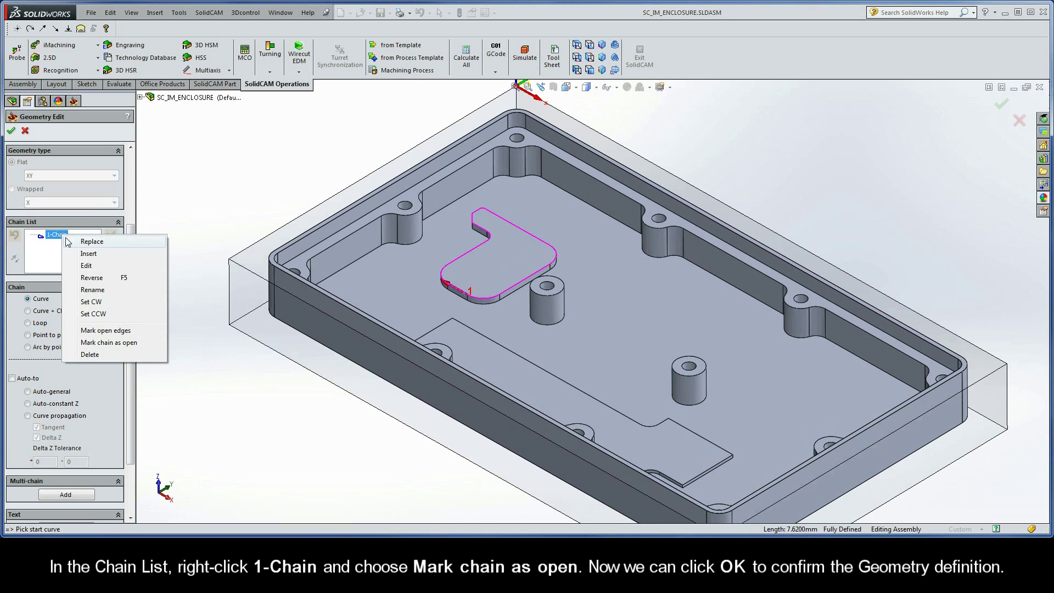
{"action": "left_click", "coordinate": [130, 342]}
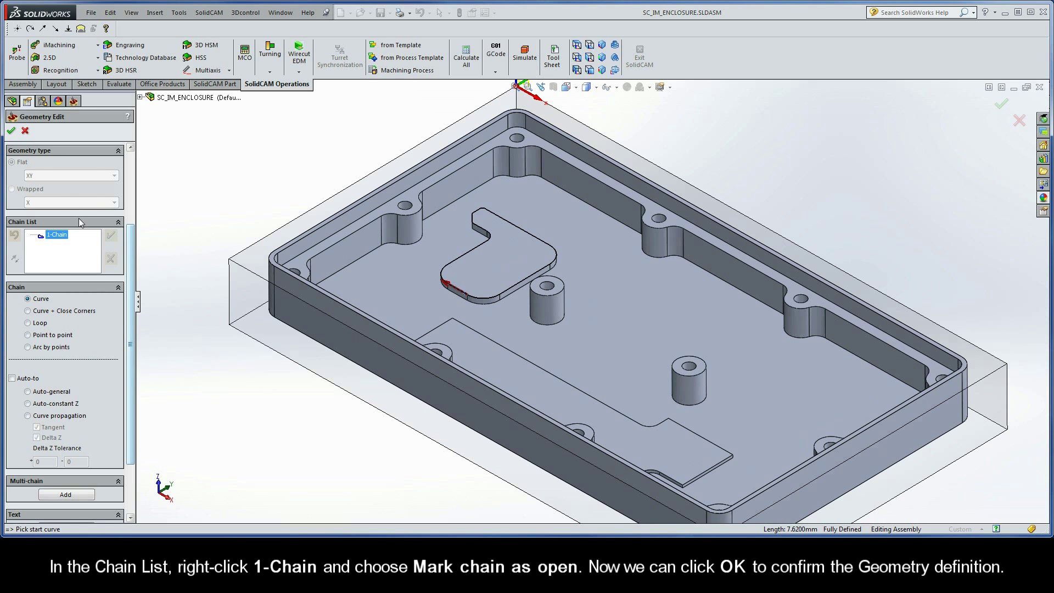
{"action": "left_click", "coordinate": [12, 131]}
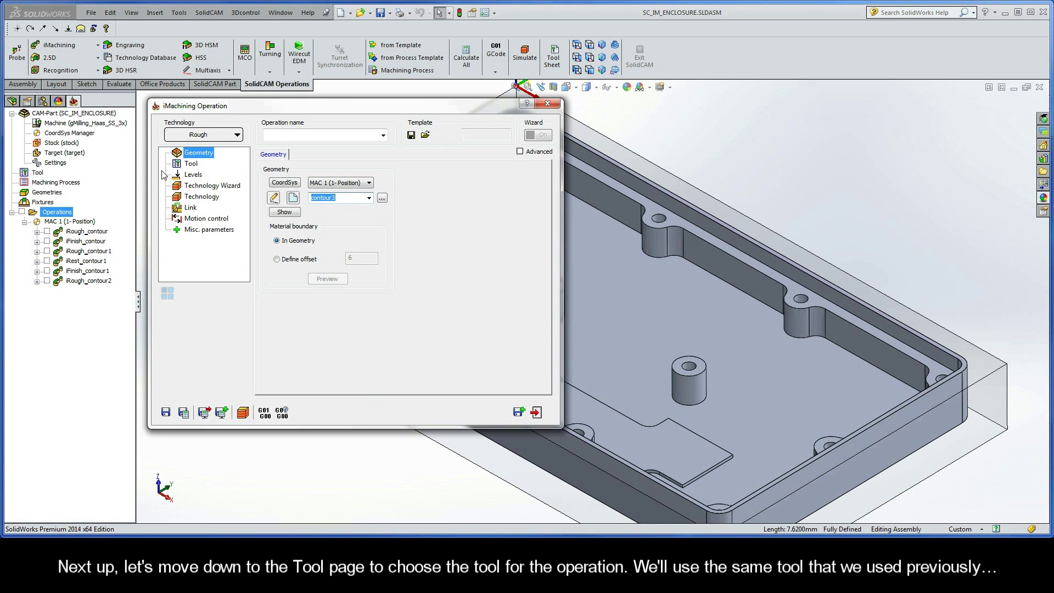
Step: Choose tool number 2, the 9.5 mm end mill, from the part tool table for the island operation
{"action": "left_click", "coordinate": [191, 164]}
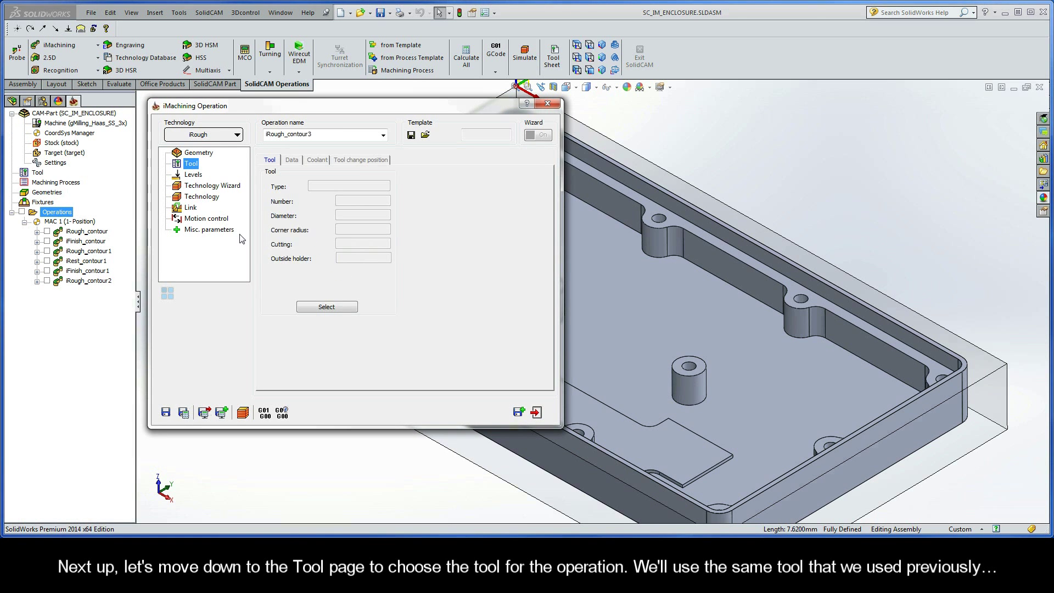
{"action": "left_click", "coordinate": [327, 307]}
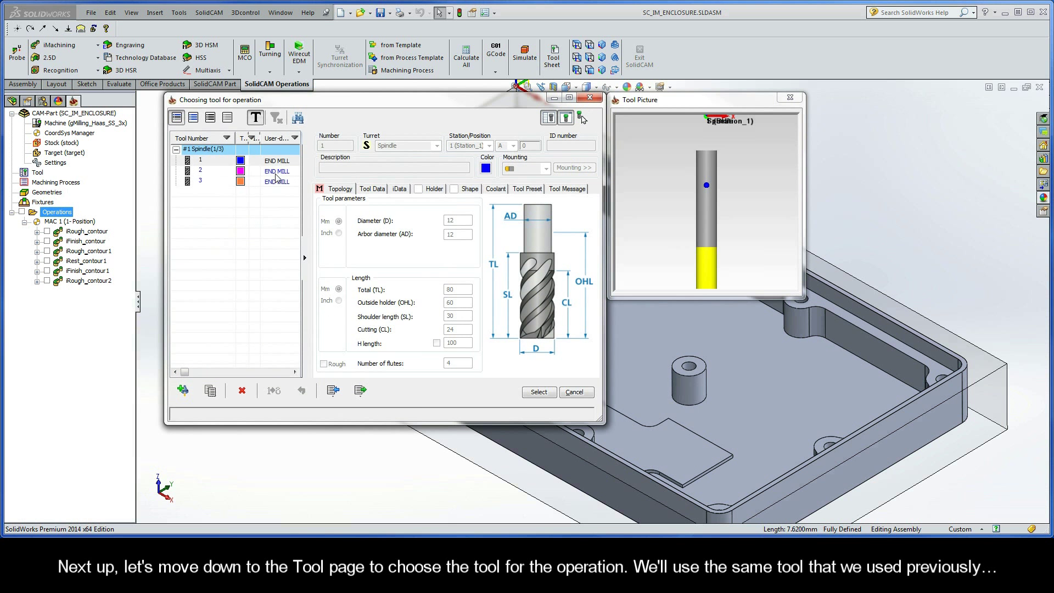
{"action": "left_click", "coordinate": [276, 171]}
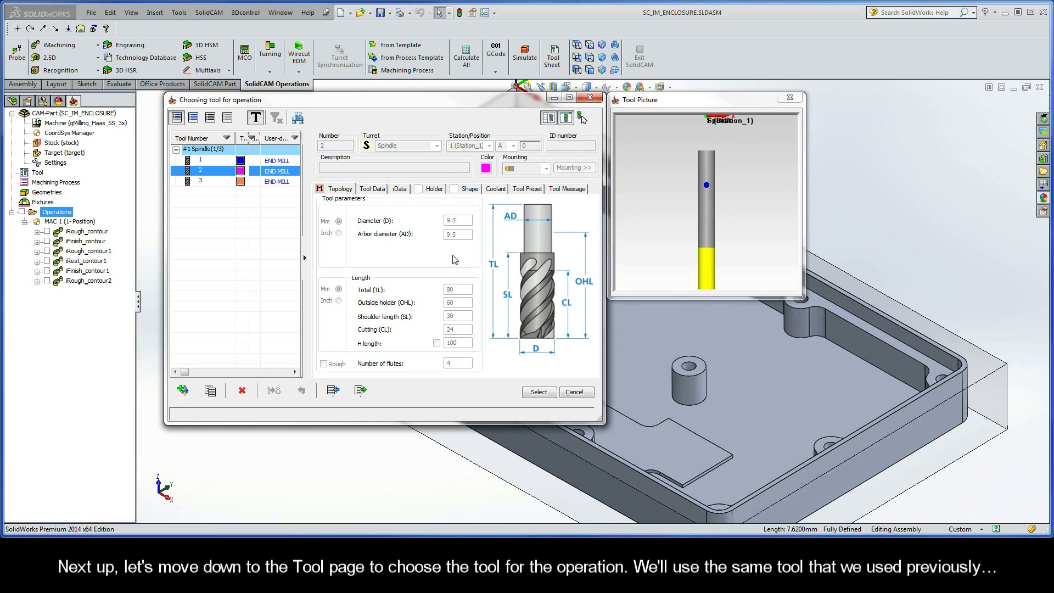
{"action": "left_click", "coordinate": [538, 393]}
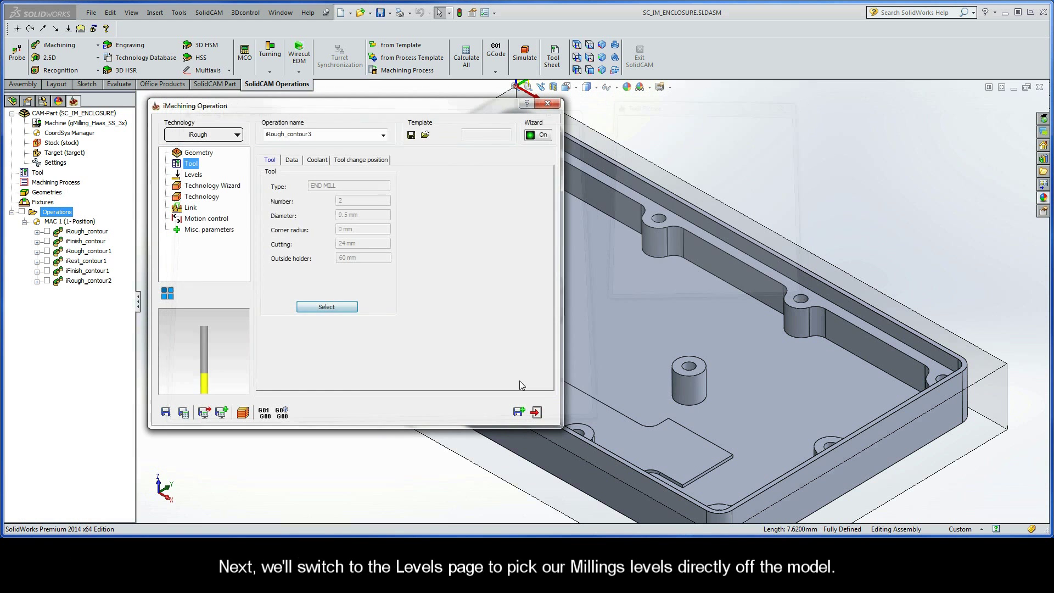
Step: Define the milling levels: upper level 0 from the stock's top face and pocket depth 13 from the top of the island
{"action": "left_click", "coordinate": [194, 175]}
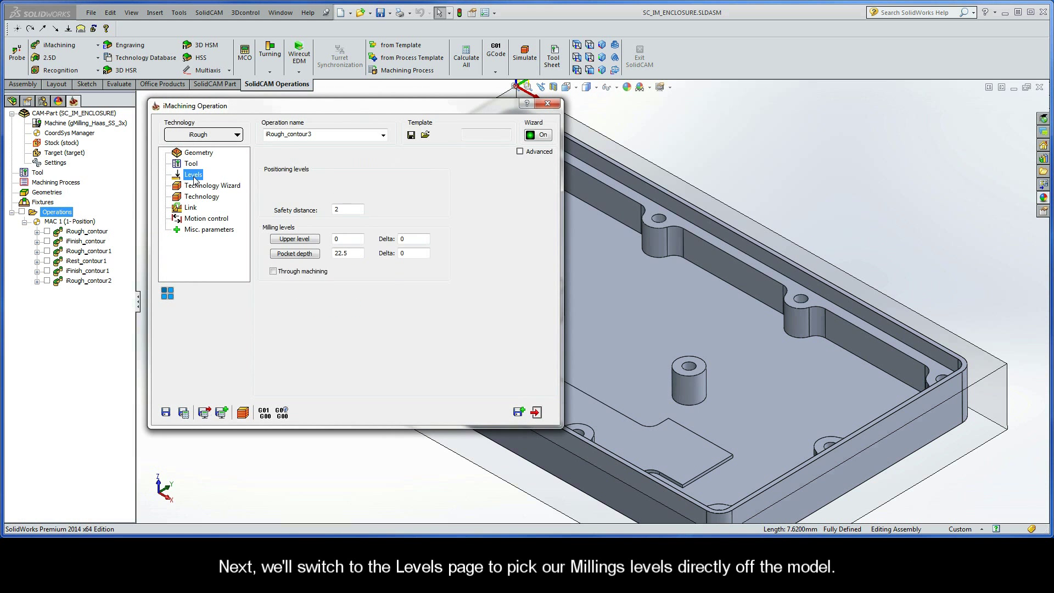
{"action": "left_click", "coordinate": [295, 241]}
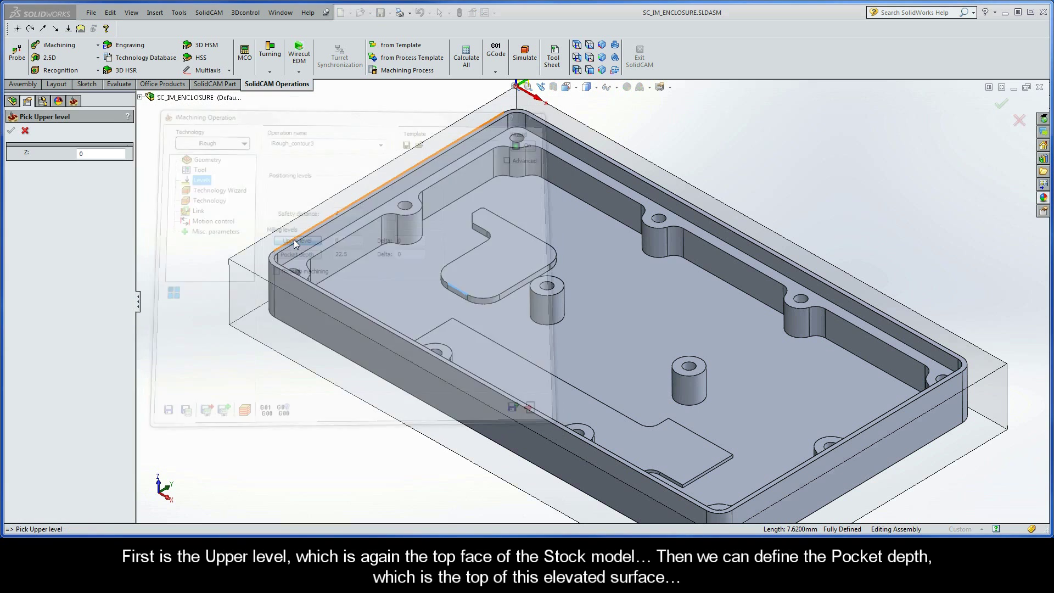
{"action": "left_click", "coordinate": [246, 255]}
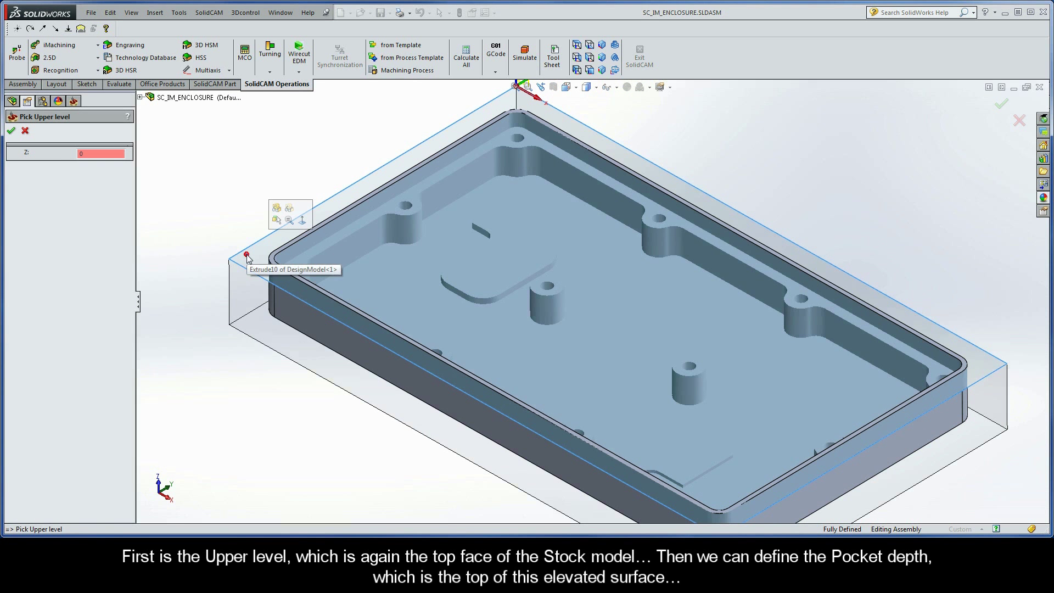
{"action": "left_click", "coordinate": [11, 132]}
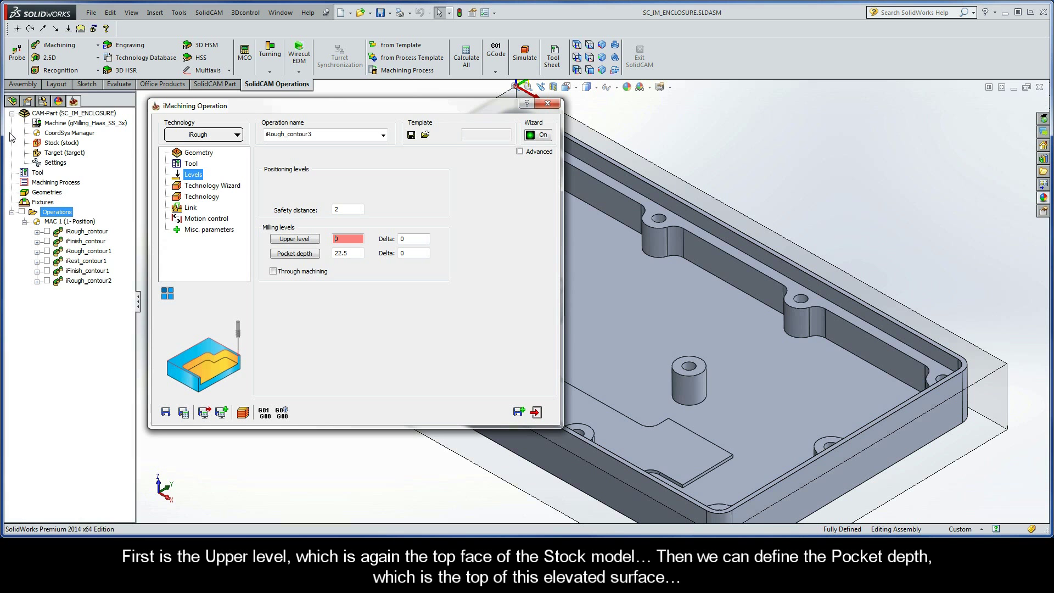
{"action": "left_click", "coordinate": [296, 254]}
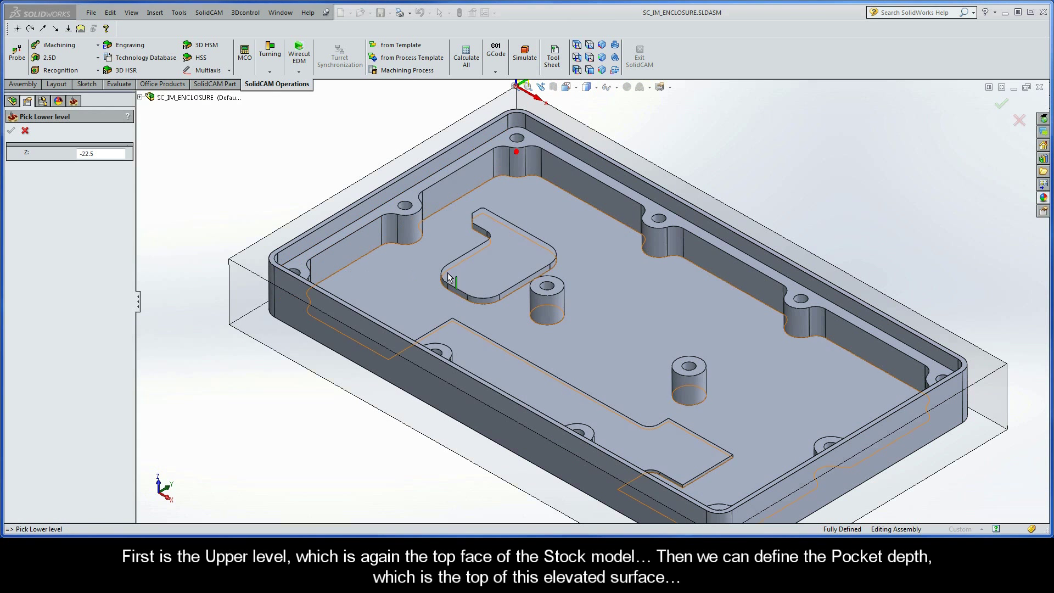
{"action": "left_click", "coordinate": [485, 275]}
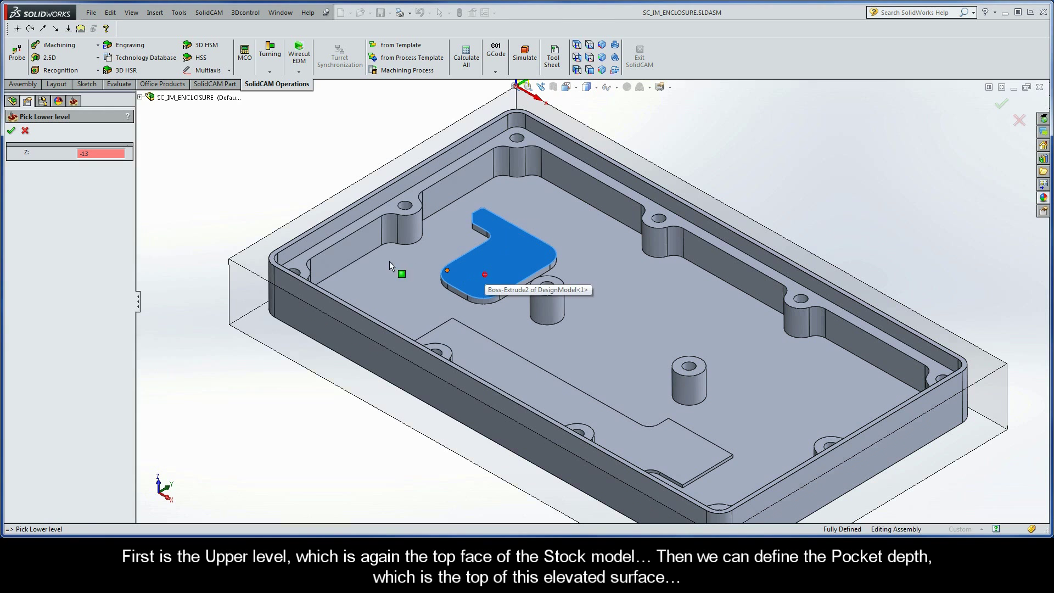
{"action": "left_click", "coordinate": [11, 131]}
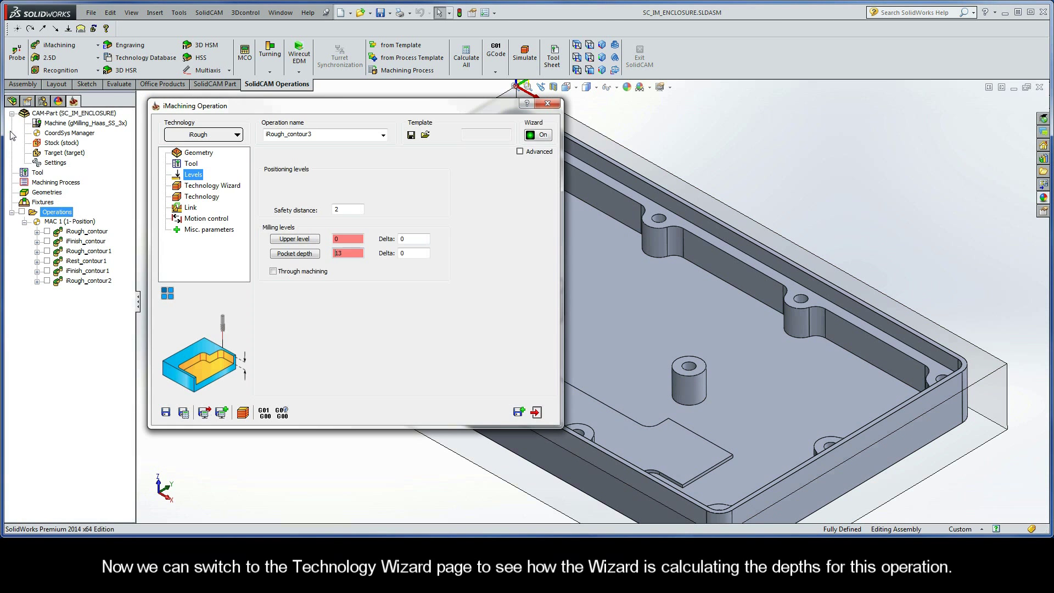
Step: Examine the Technology Wizard's depth calculation, the sliced end mill in the 13 mm depth model, and the operation's tool data
{"action": "left_click", "coordinate": [211, 187]}
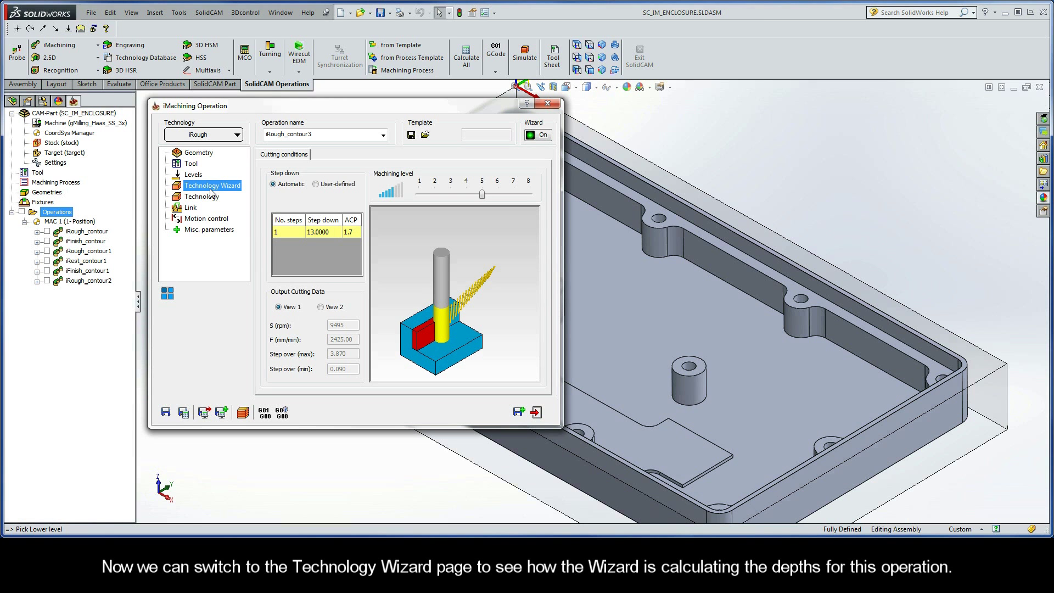
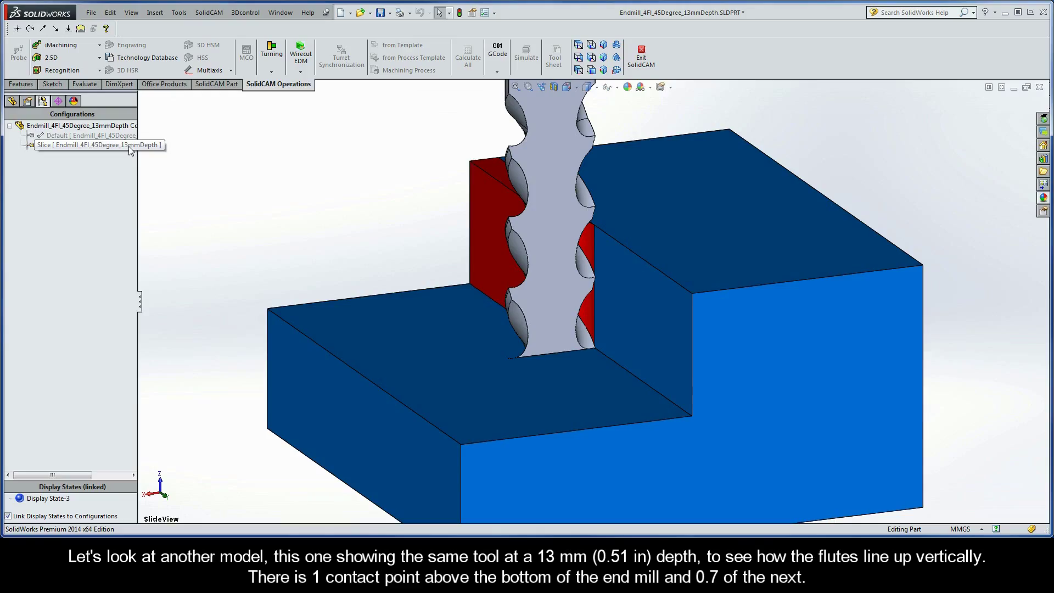
{"action": "double_click", "coordinate": [128, 146]}
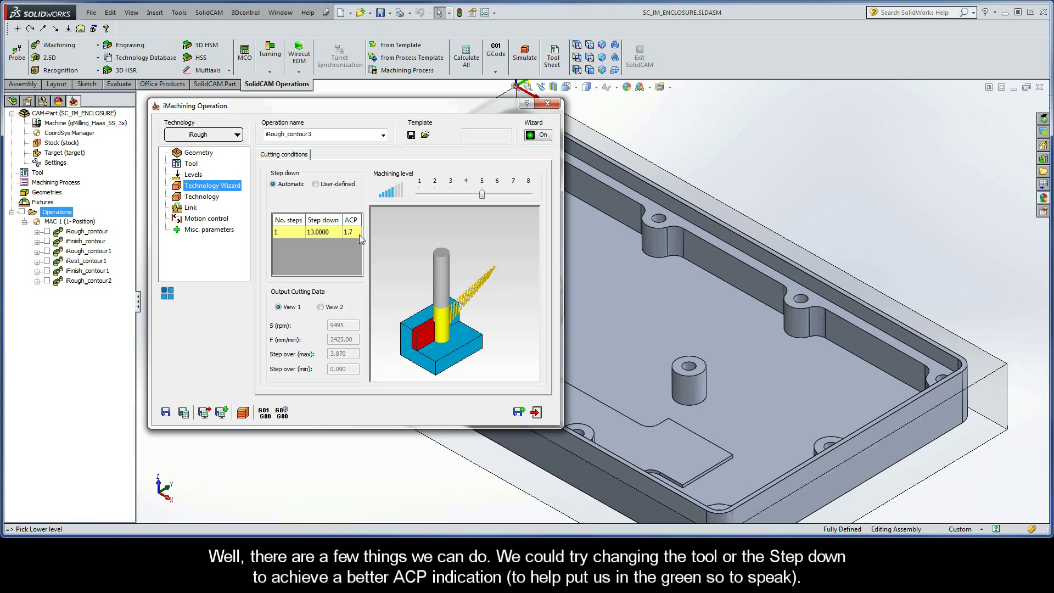
{"action": "left_click", "coordinate": [190, 164]}
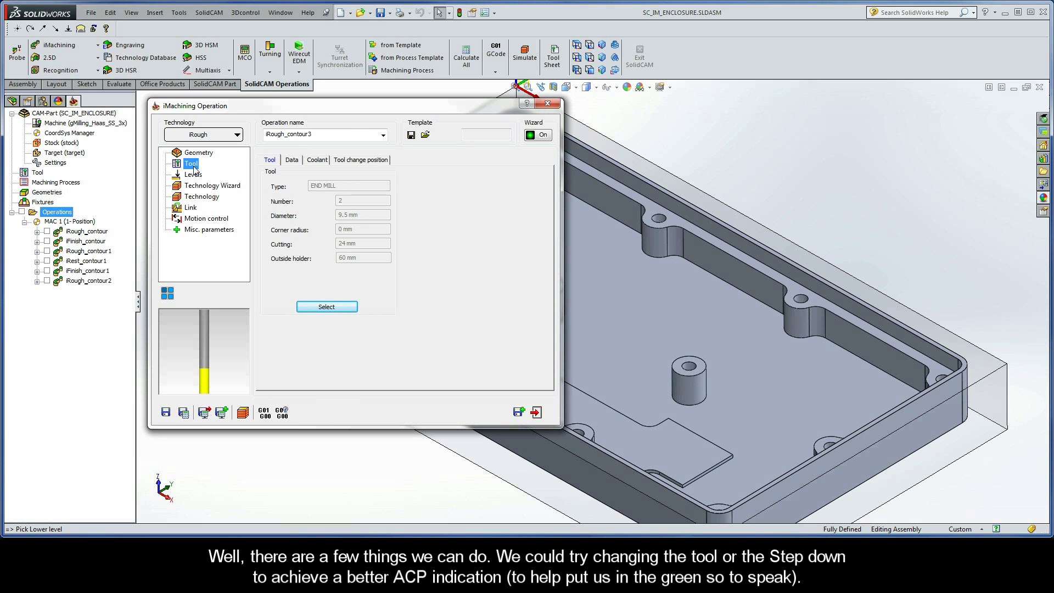
Step: Reduce the machining level to 3 in the Technology Wizard, and save and calculate the iRough operation
{"action": "left_click", "coordinate": [199, 186]}
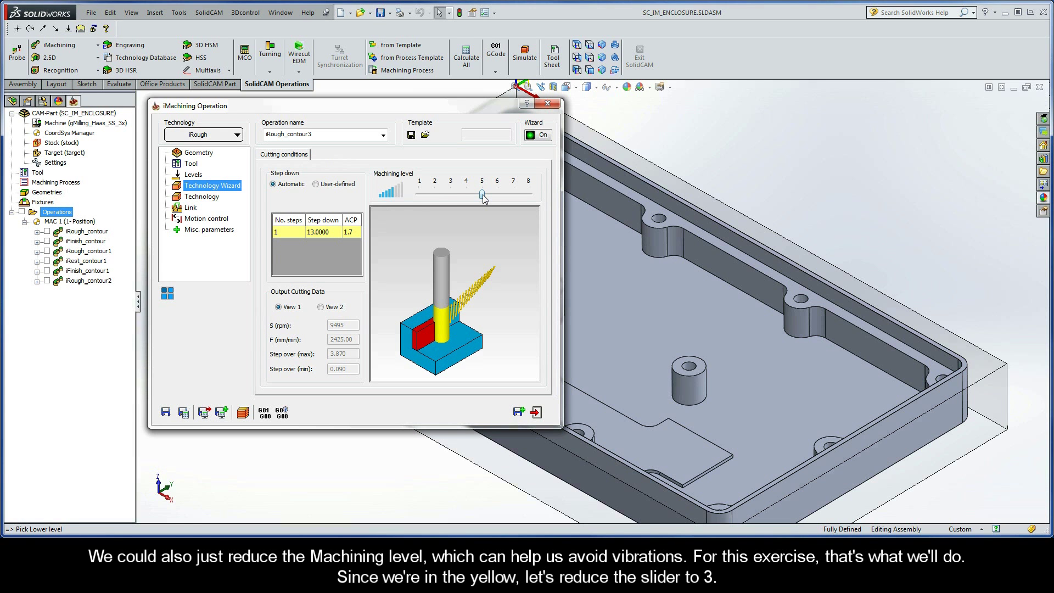
{"action": "left_click_drag", "start_coordinate": [483, 194], "coordinate": [456, 194]}
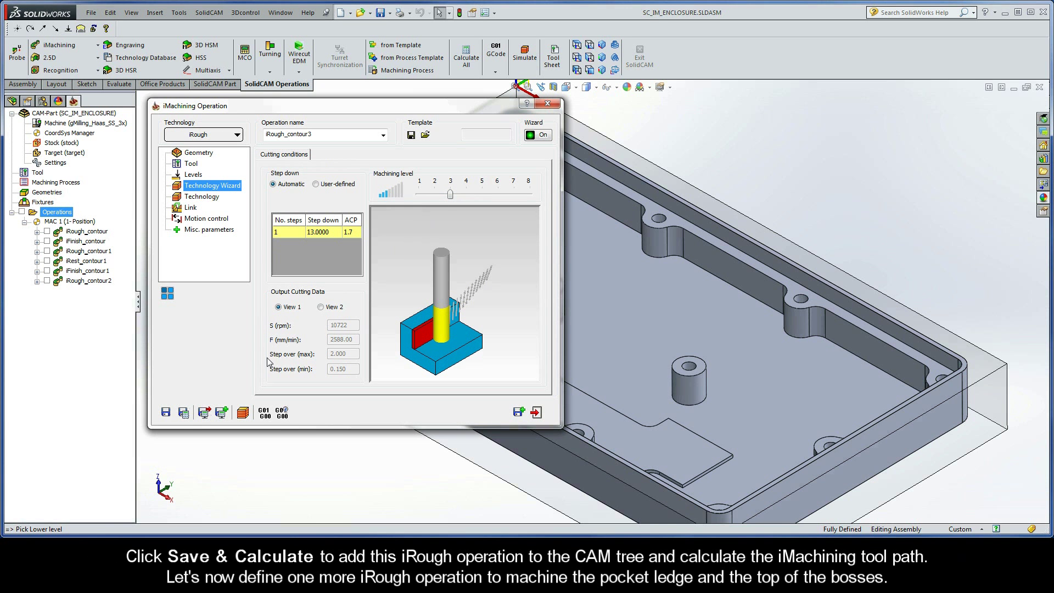
{"action": "left_click", "coordinate": [184, 415]}
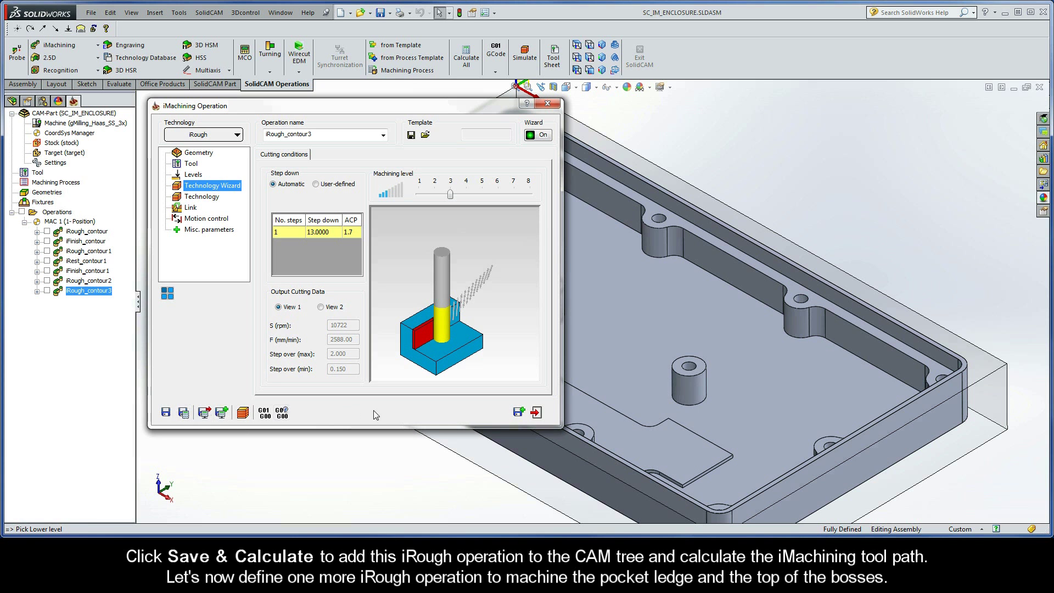
Step: Close the finished operation and add a new 2D iMachining operation, starting a new machining geometry for it
{"action": "left_click", "coordinate": [535, 412]}
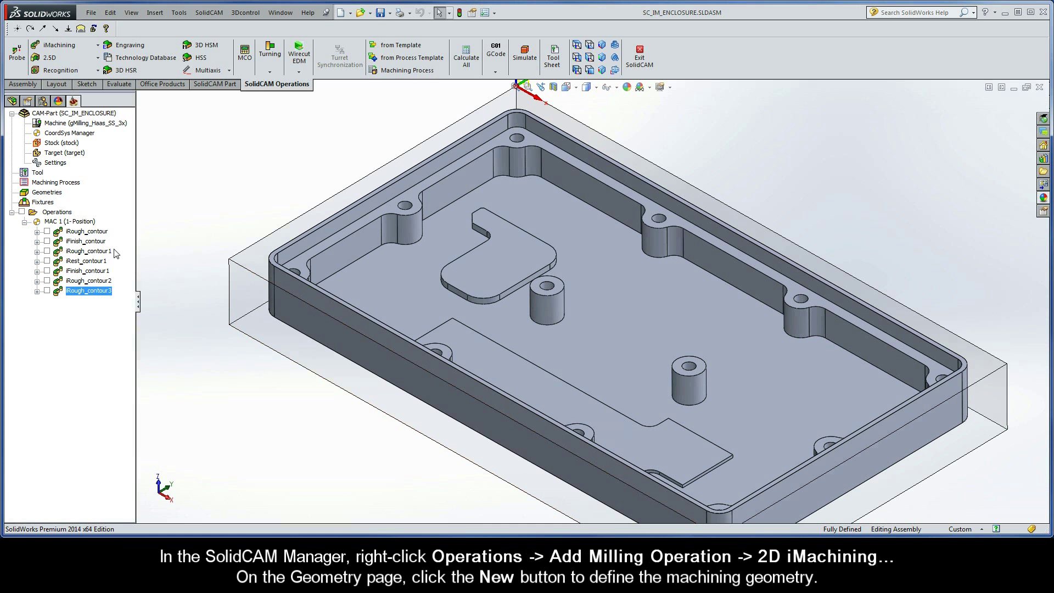
{"action": "right_click", "coordinate": [62, 215]}
{"action": "mouse_move", "coordinate": [121, 238]}
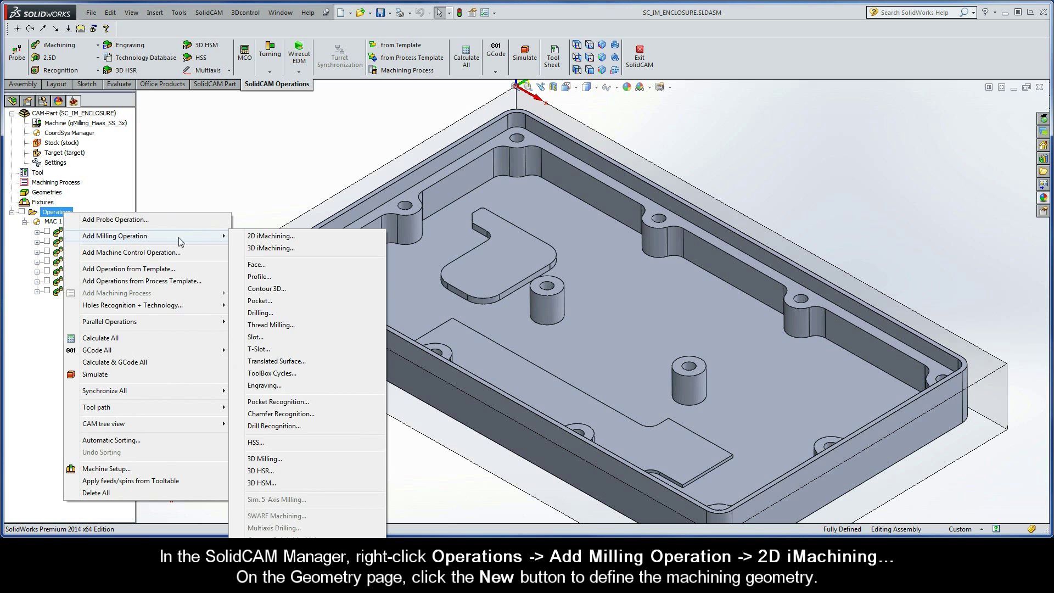
{"action": "left_click", "coordinate": [292, 236]}
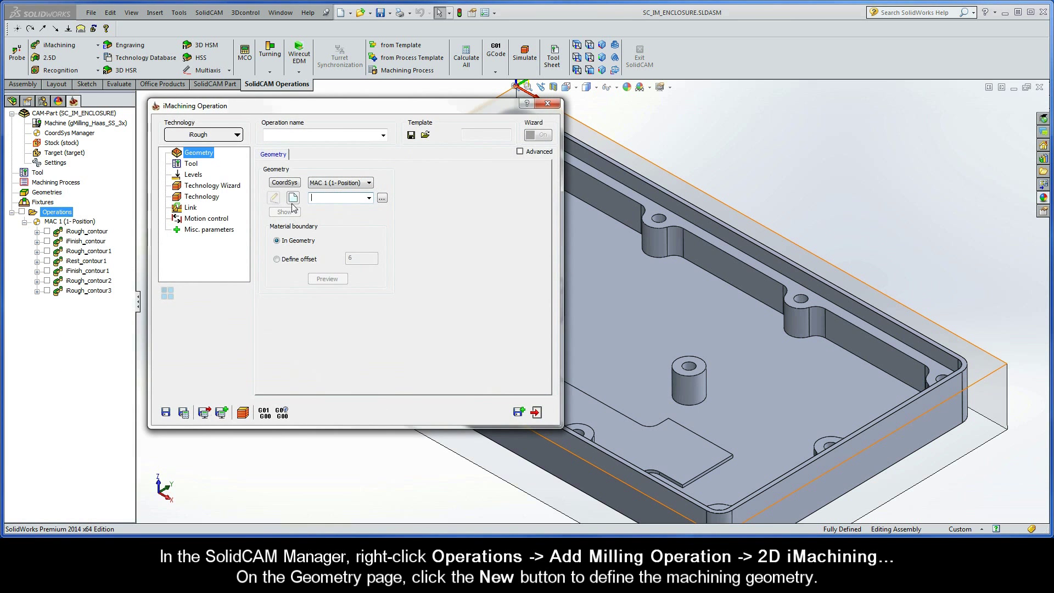
{"action": "left_click", "coordinate": [293, 197]}
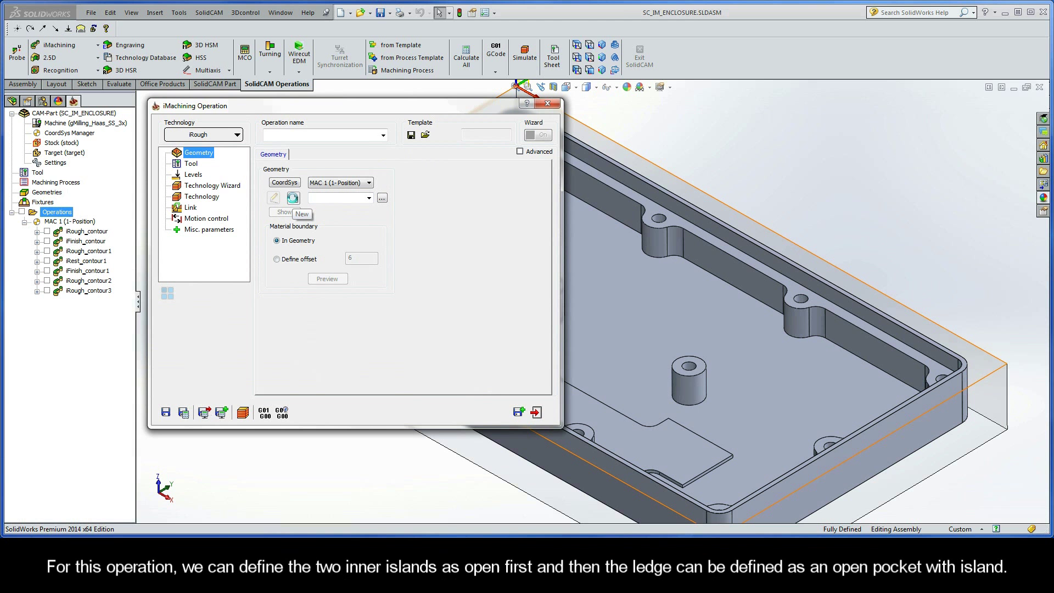
Step: Add the top circular edges of the two free-standing round bosses to the geometry as separate closed chains
{"action": "left_click_drag", "start_coordinate": [134, 276], "coordinate": [134, 341]}
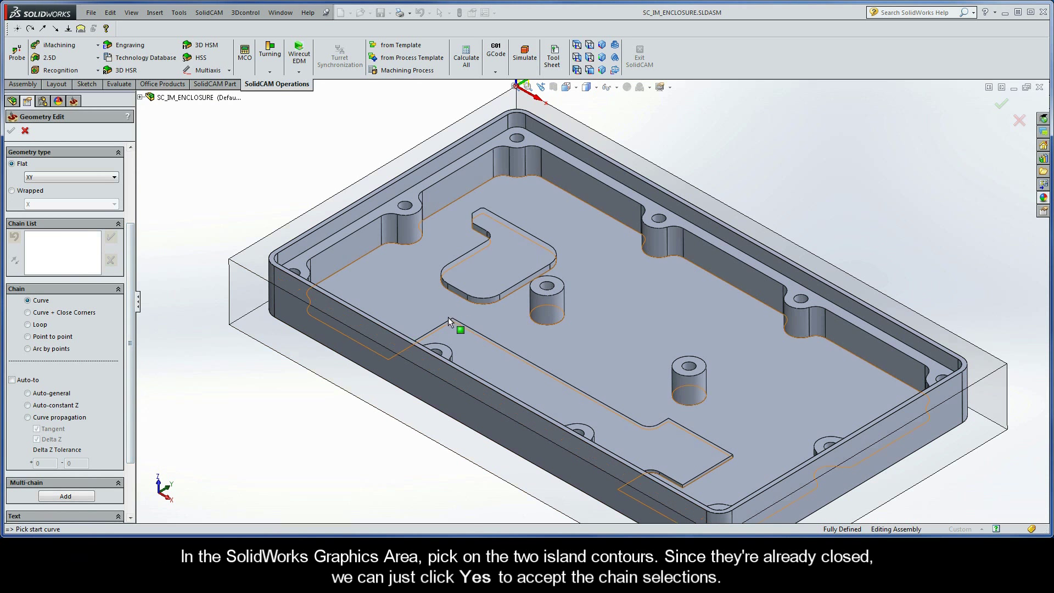
{"action": "left_click", "coordinate": [533, 290]}
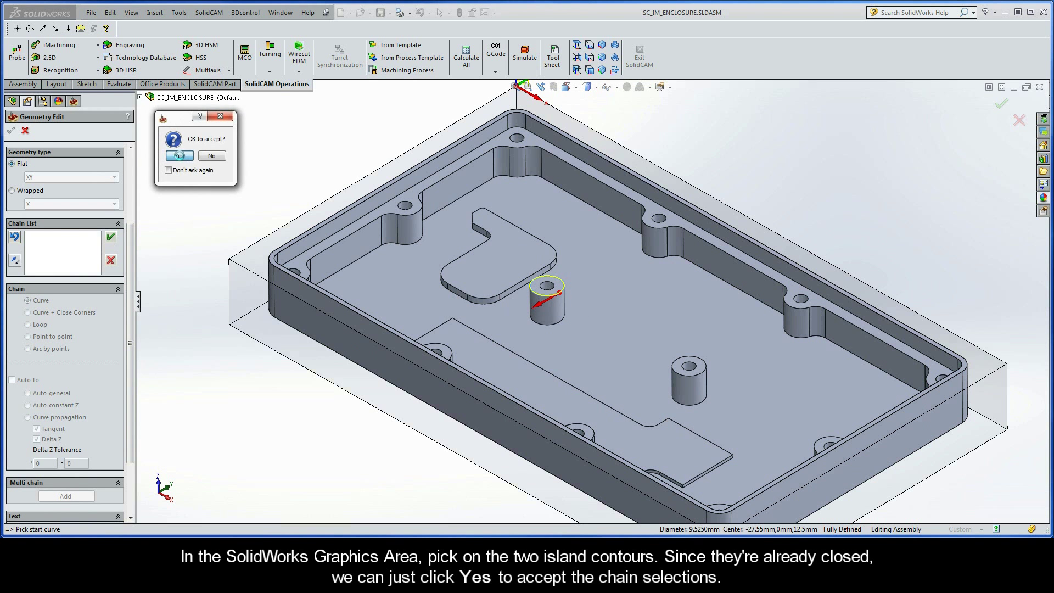
{"action": "left_click", "coordinate": [180, 157]}
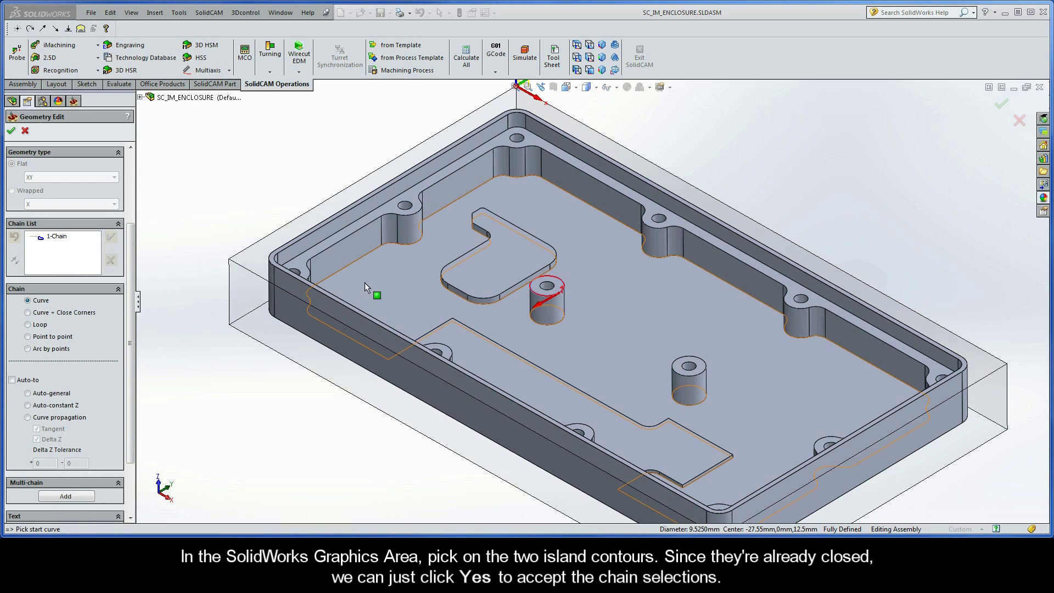
{"action": "left_click", "coordinate": [676, 373]}
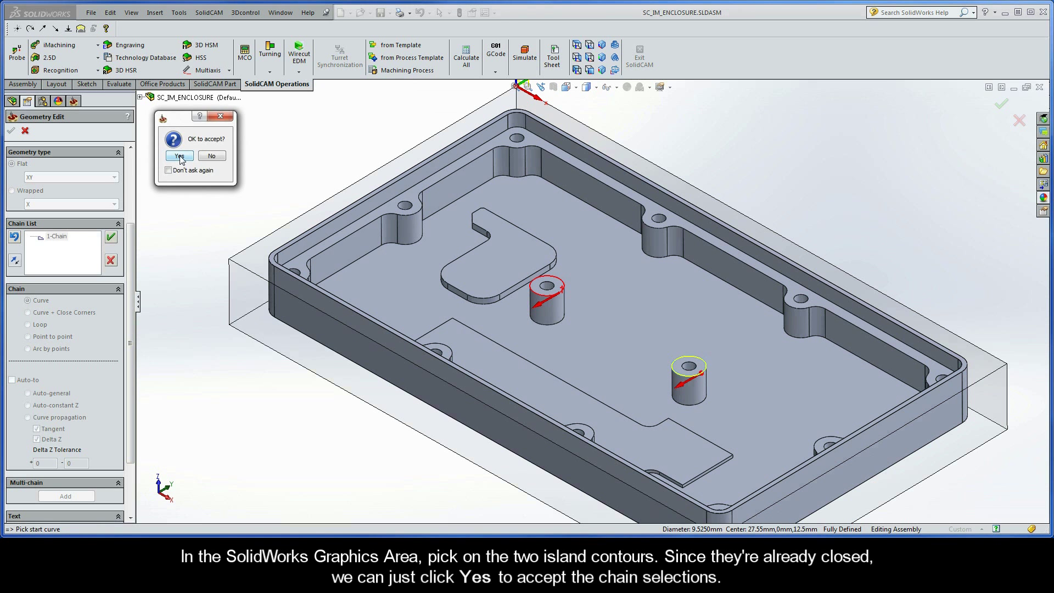
{"action": "left_click", "coordinate": [180, 156]}
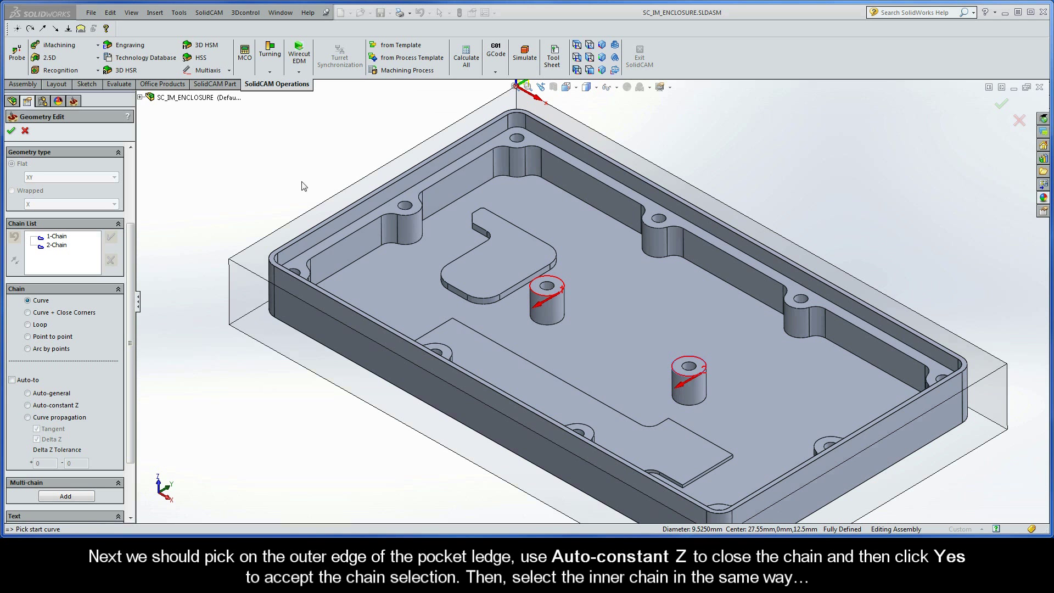
Step: Add two Auto-constant Z chains around the pocket ledge, first along the pocket opening with its bosses, and second along the outer wall
{"action": "left_click", "coordinate": [480, 158]}
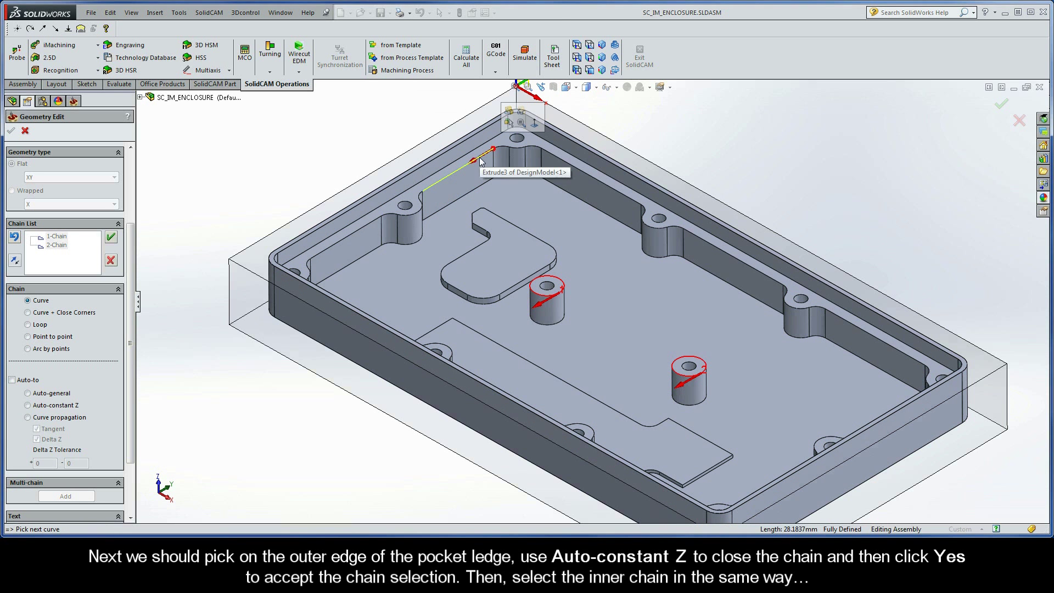
{"action": "left_click", "coordinate": [27, 405]}
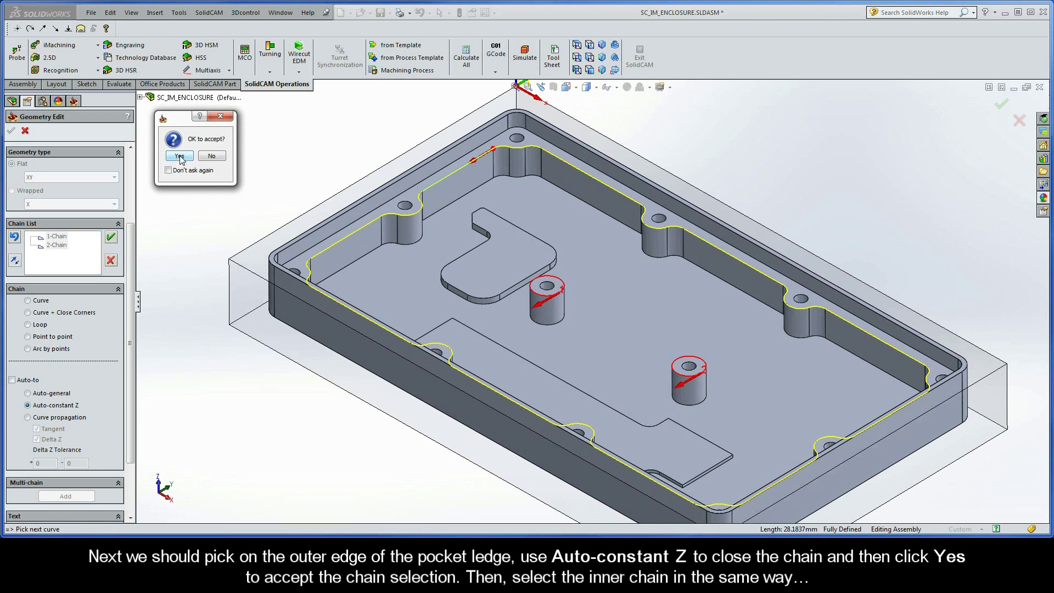
{"action": "left_click", "coordinate": [180, 157]}
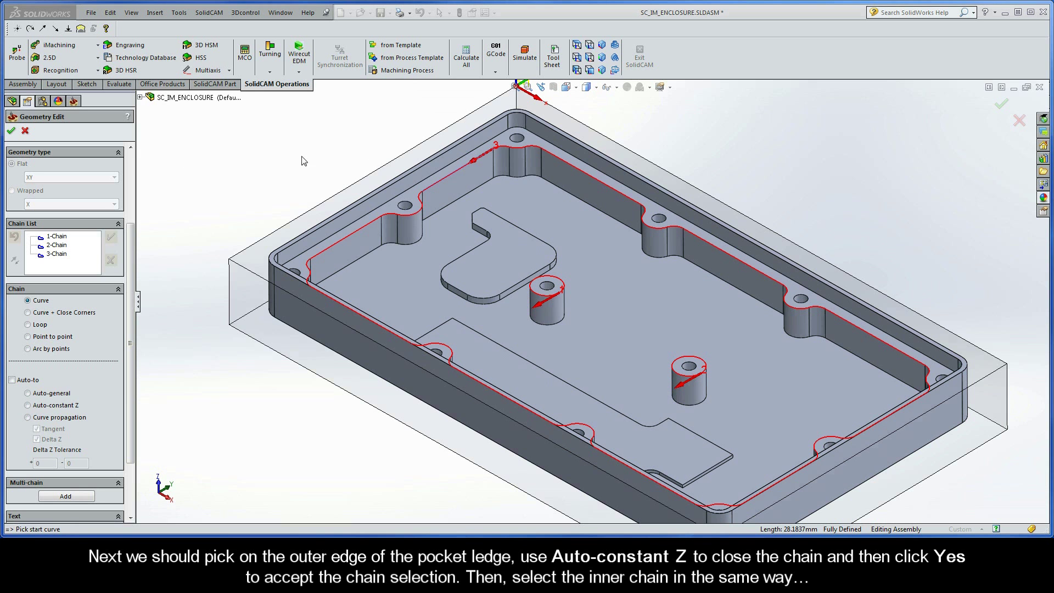
{"action": "left_click", "coordinate": [478, 154]}
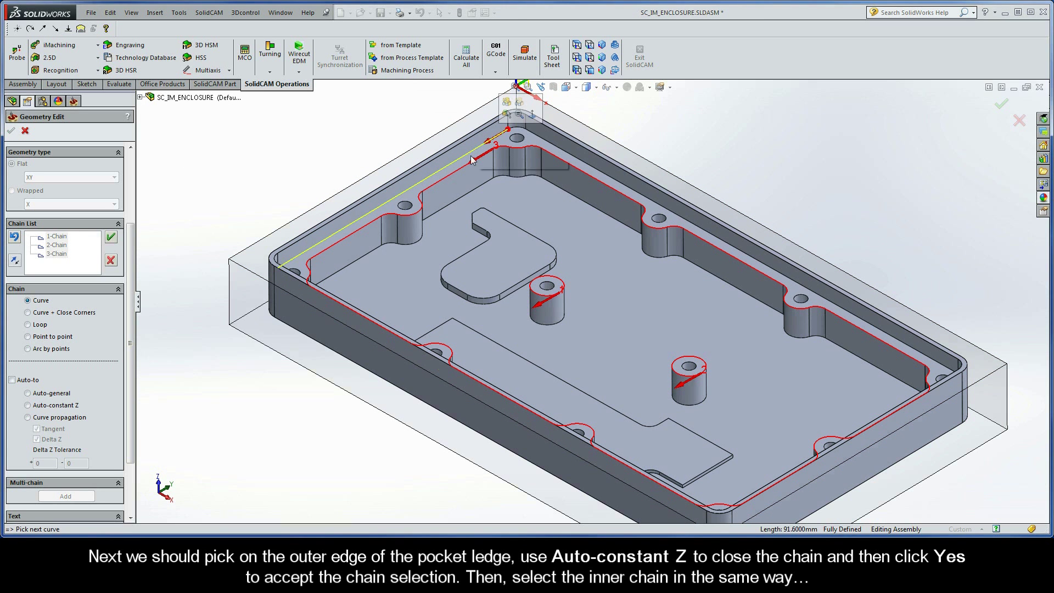
{"action": "left_click", "coordinate": [28, 405]}
{"action": "left_click", "coordinate": [182, 159]}
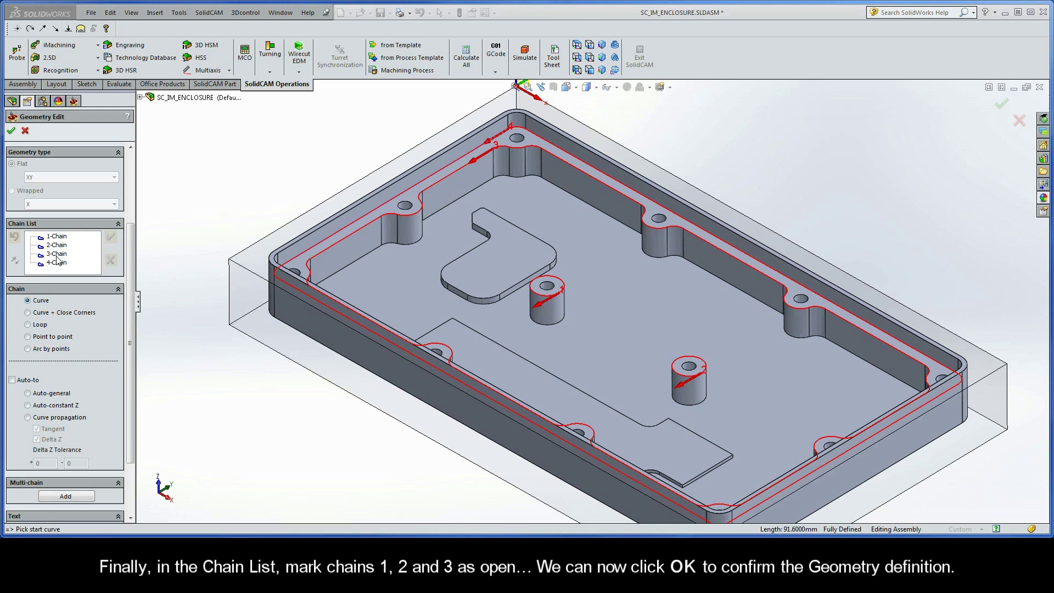
Step: Mark chains 1, 2 and 3 as open and accept the geometry definition
{"action": "right_click", "coordinate": [55, 236]}
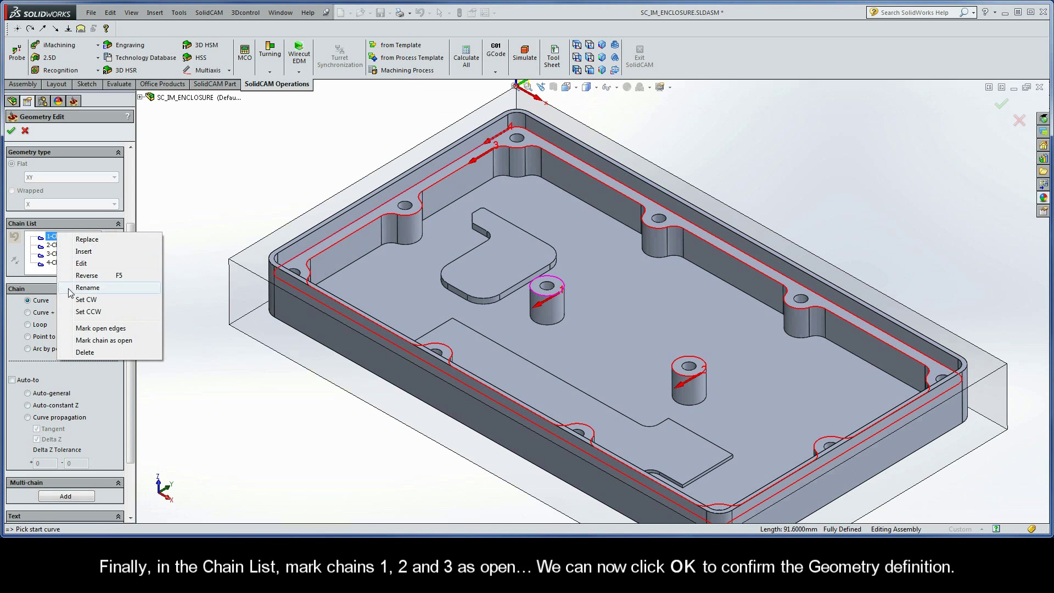
{"action": "left_click", "coordinate": [71, 340]}
{"action": "right_click", "coordinate": [60, 245]}
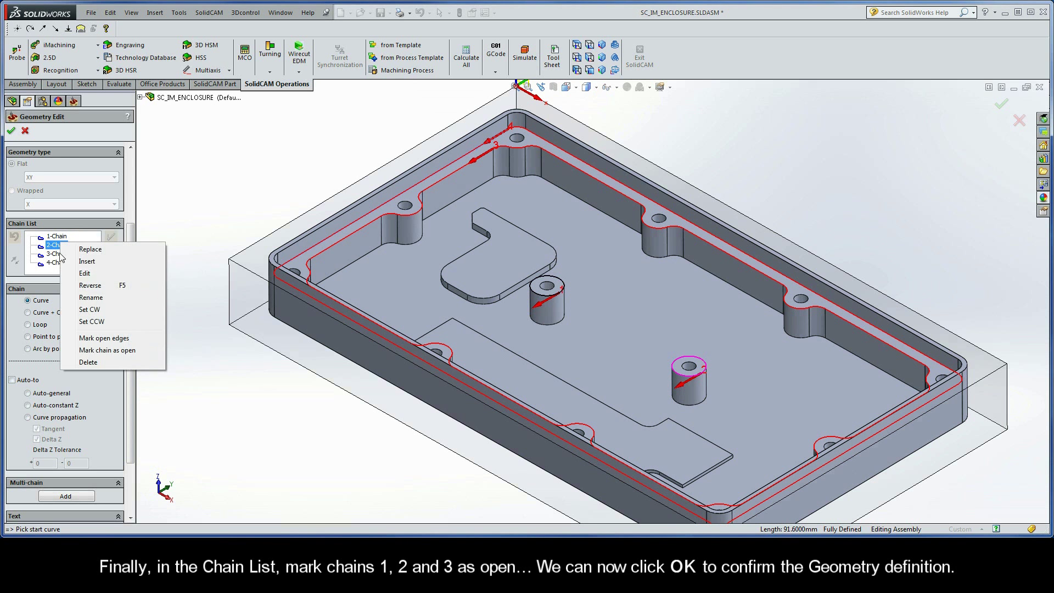
{"action": "left_click", "coordinate": [74, 350]}
{"action": "right_click", "coordinate": [58, 253]}
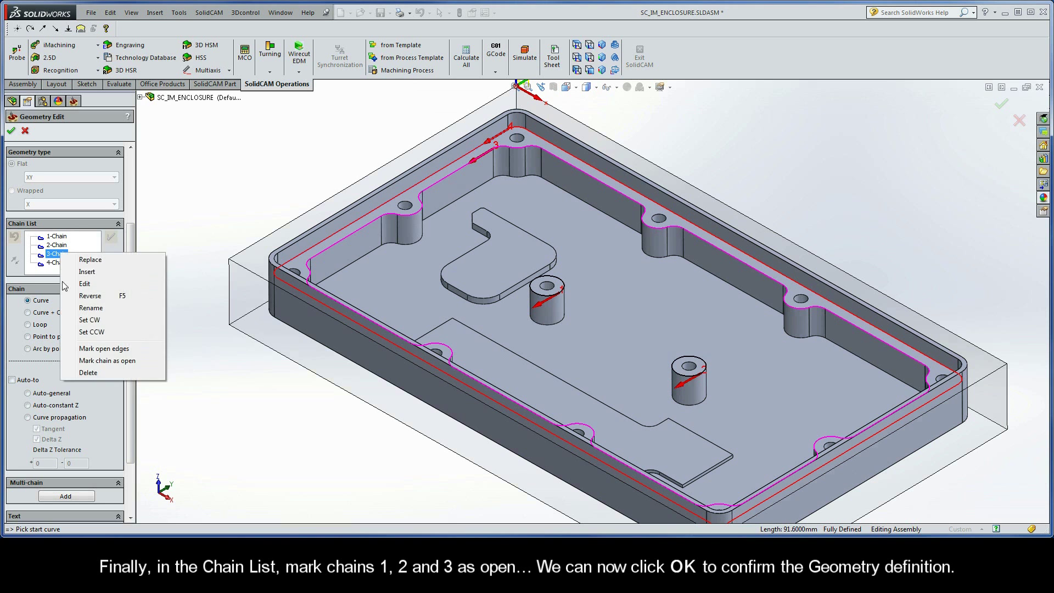
{"action": "left_click", "coordinate": [75, 361]}
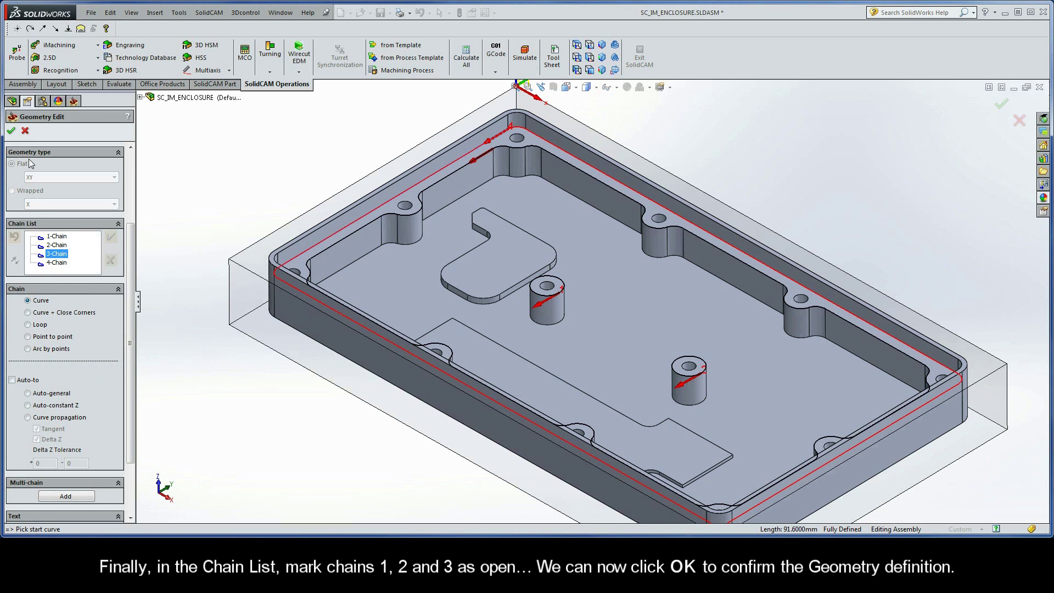
{"action": "left_click", "coordinate": [13, 132]}
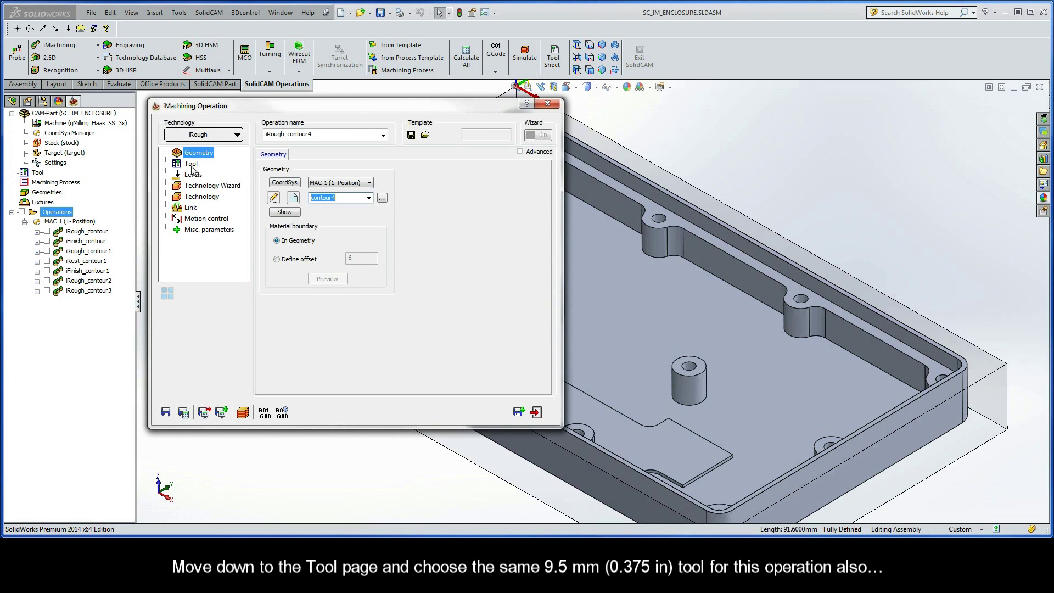
Step: Choose tool number 2, the 9.5 mm end mill, from the part tool table for the ledge operation
{"action": "left_click", "coordinate": [194, 168]}
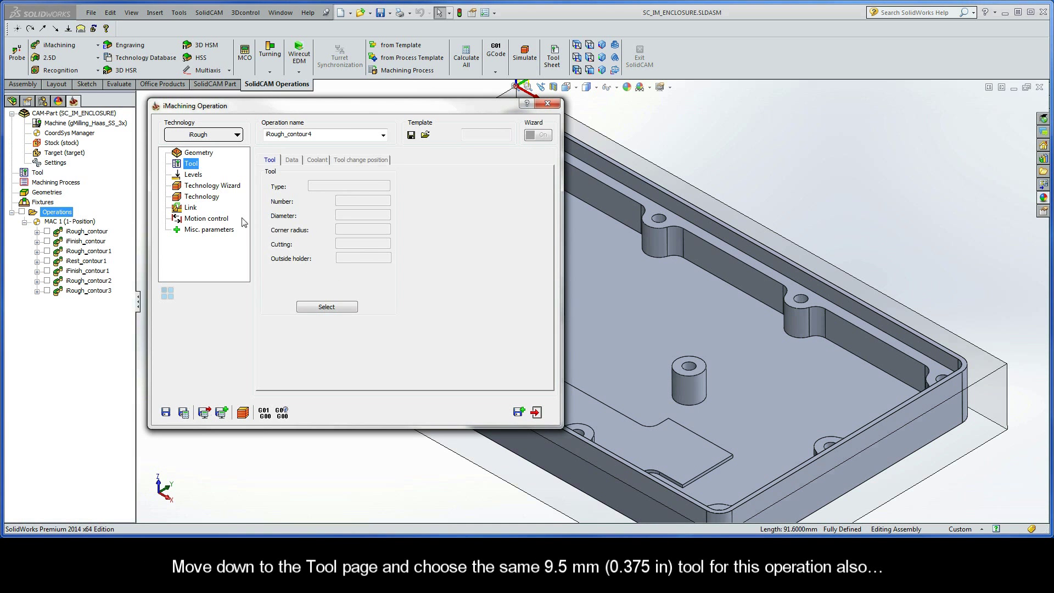
{"action": "left_click", "coordinate": [323, 308]}
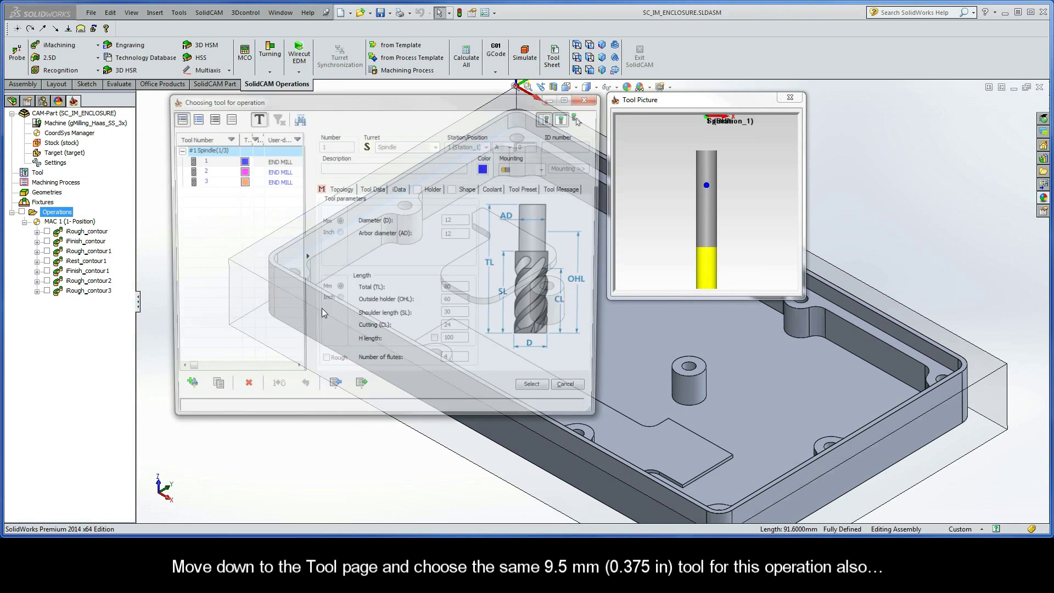
{"action": "left_click", "coordinate": [272, 176]}
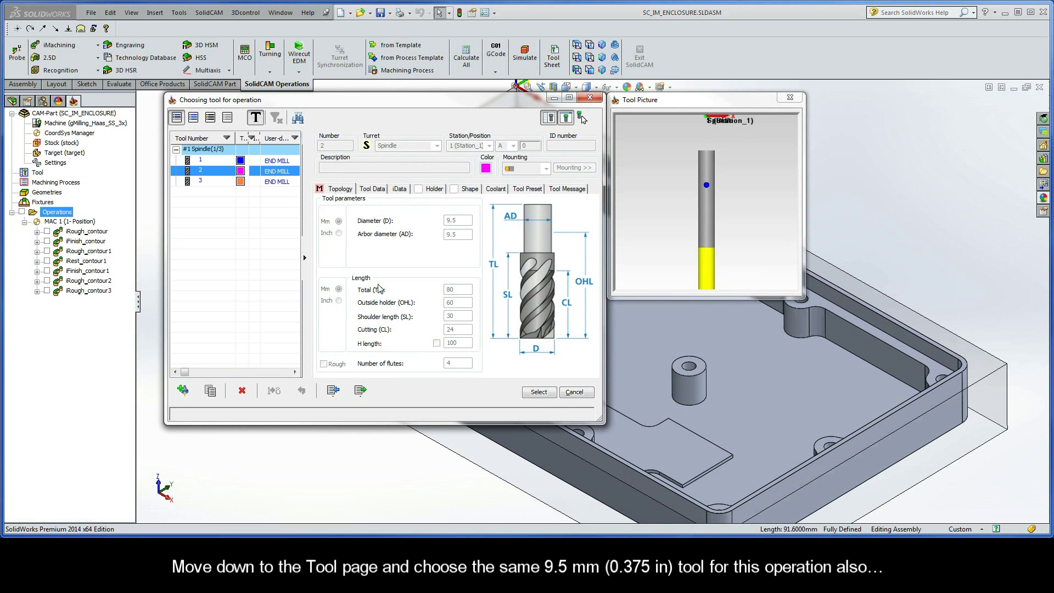
{"action": "left_click", "coordinate": [538, 394]}
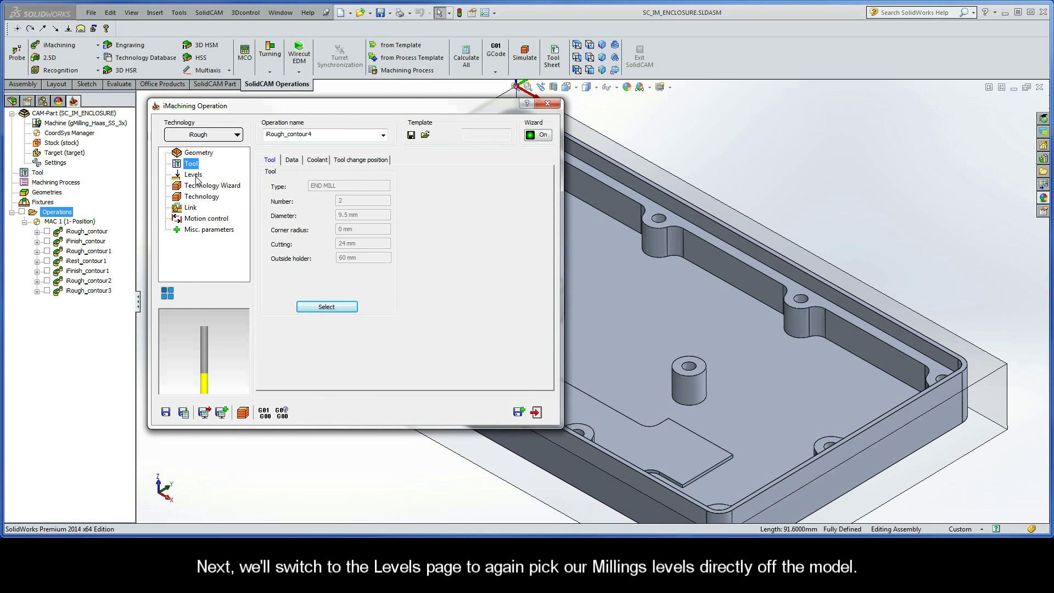
Step: Define the milling levels: upper level 0 from the stock's top face and pocket depth 5 from the pocket ledge face
{"action": "left_click", "coordinate": [194, 175]}
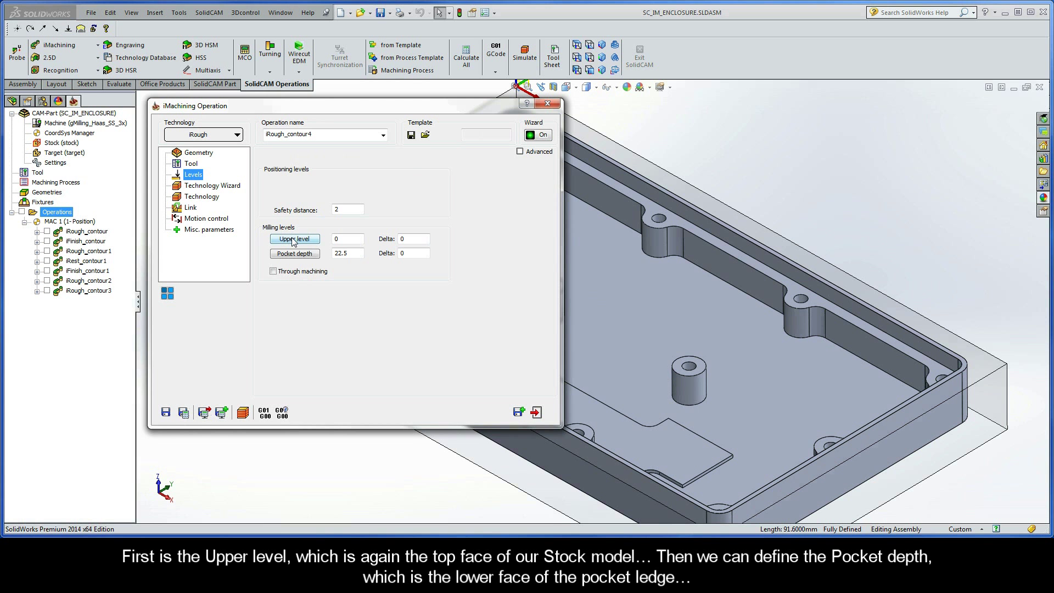
{"action": "left_click", "coordinate": [294, 239]}
{"action": "left_click", "coordinate": [254, 256]}
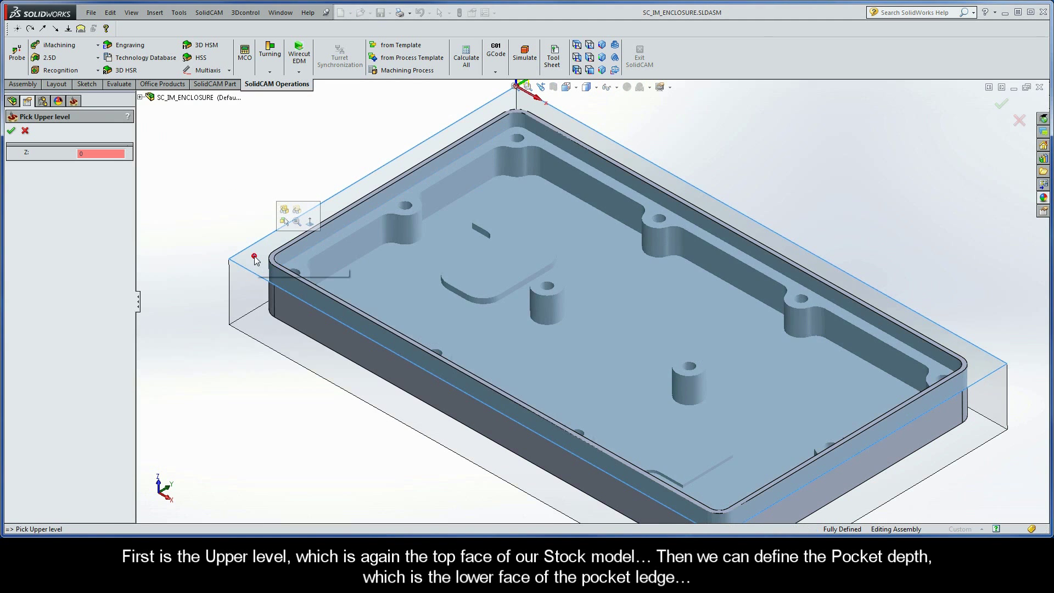
{"action": "left_click", "coordinate": [11, 130]}
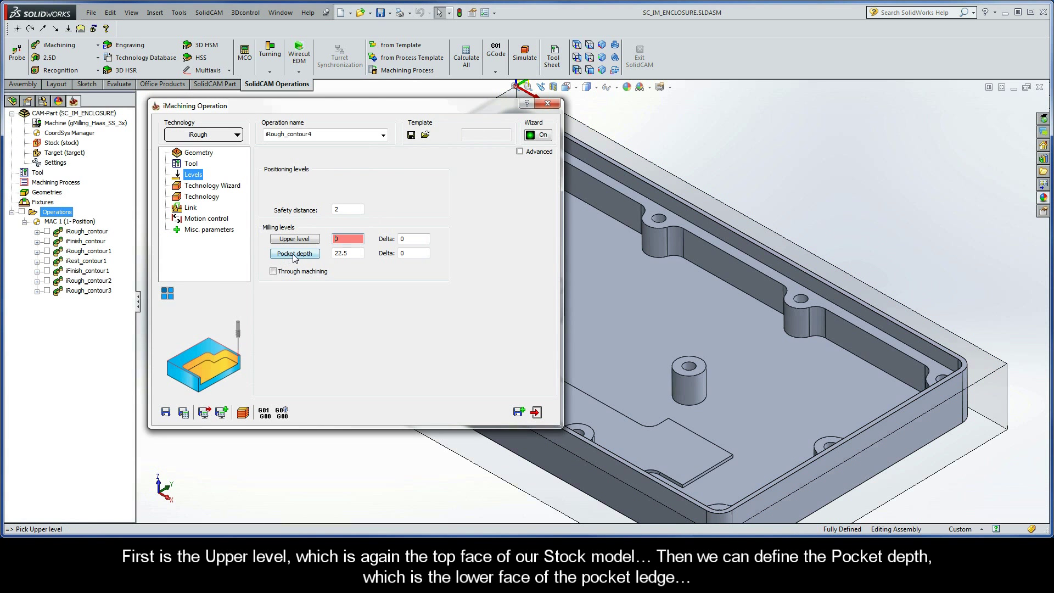
{"action": "left_click", "coordinate": [294, 254]}
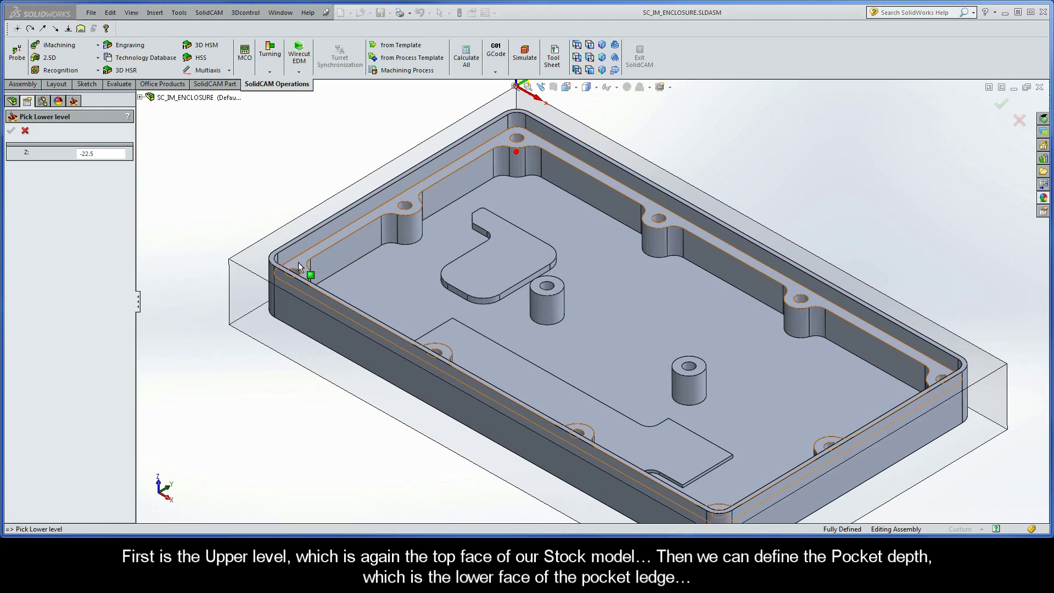
{"action": "left_click", "coordinate": [299, 262]}
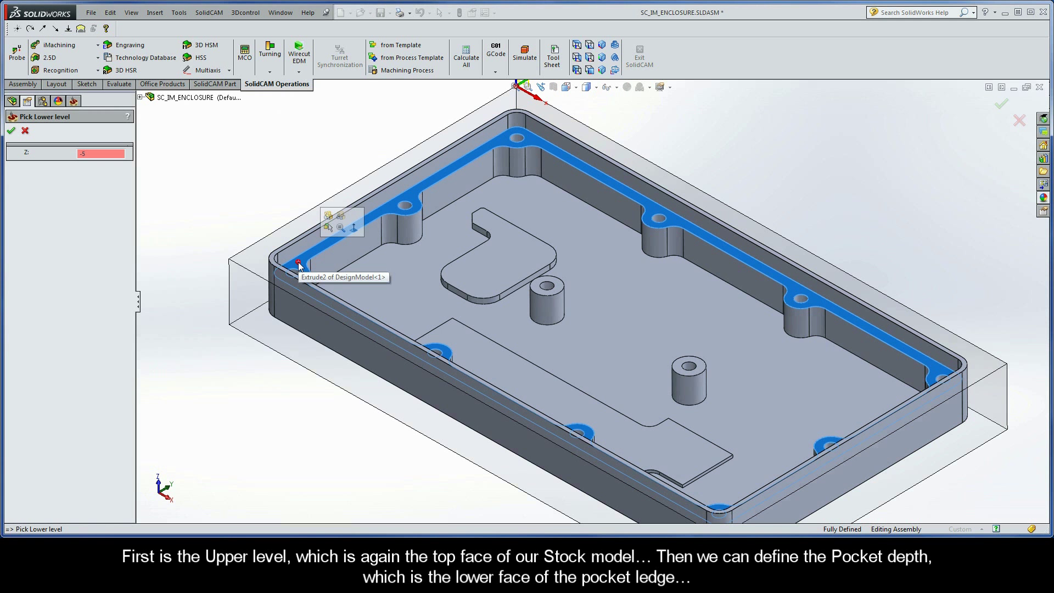
{"action": "left_click", "coordinate": [11, 131]}
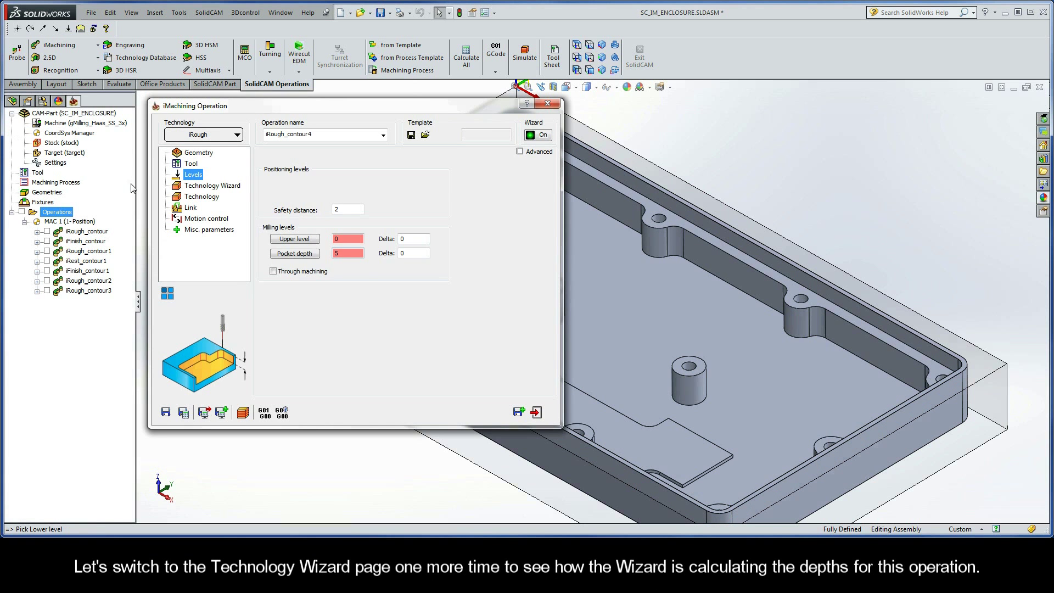
Step: Examine the Technology Wizard's depth calculation and the flute contact on the sliced end mill in the 5 mm depth model
{"action": "left_click", "coordinate": [210, 188]}
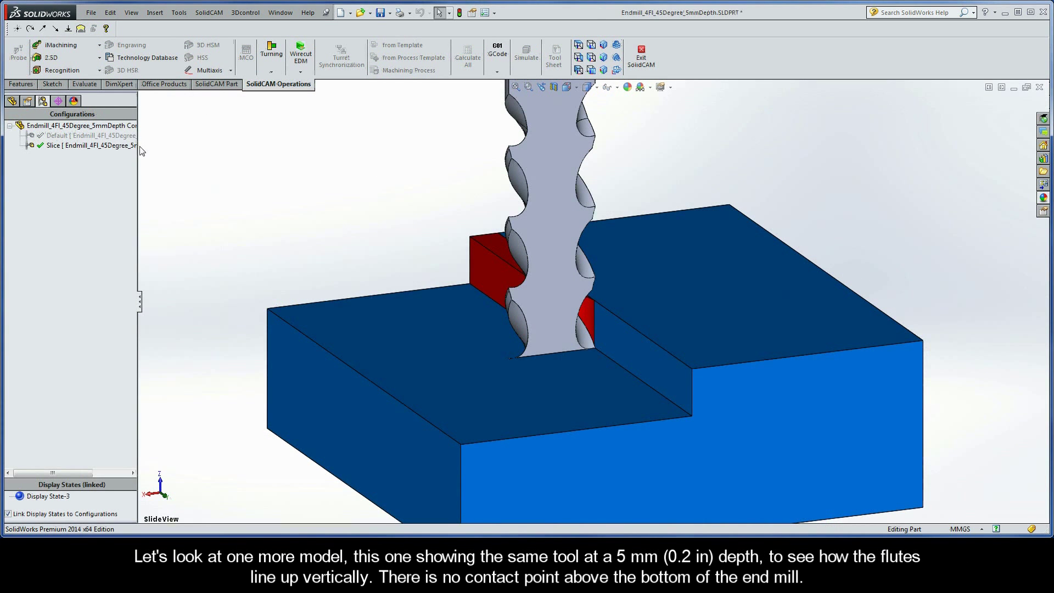
{"action": "left_click", "coordinate": [133, 147]}
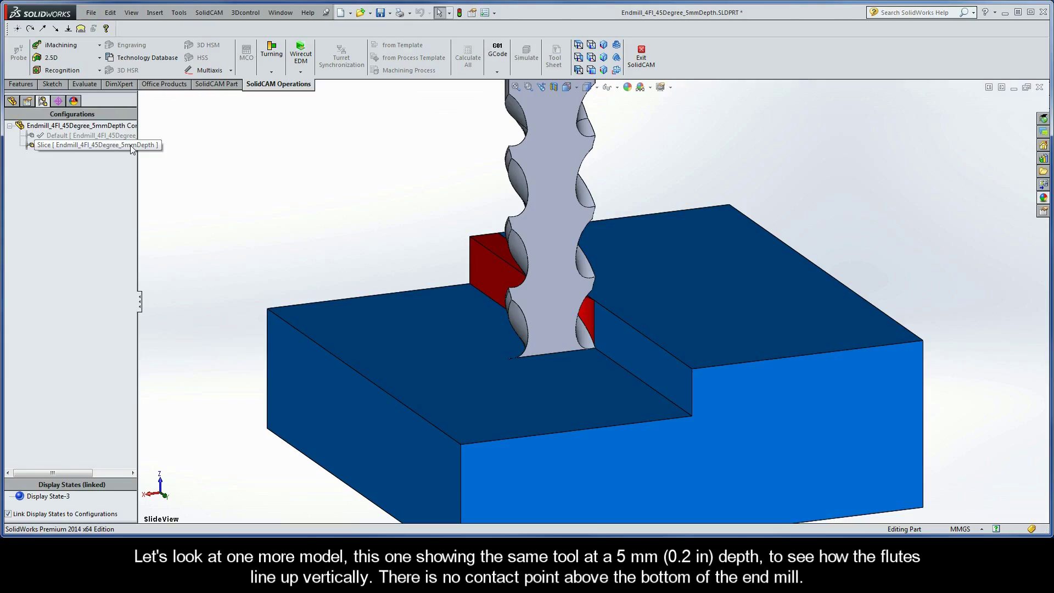
{"action": "left_click", "coordinate": [131, 148]}
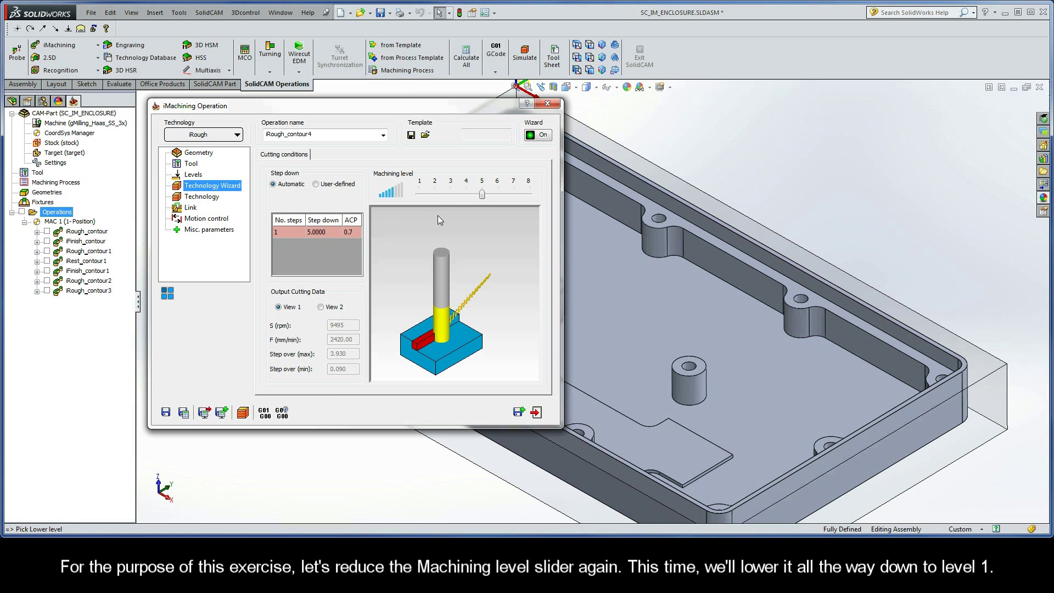
Step: Reduce the machining level to 1 in the Technology Wizard, and save and calculate the ledge's iRough operation
{"action": "left_click_drag", "start_coordinate": [480, 199], "coordinate": [420, 198]}
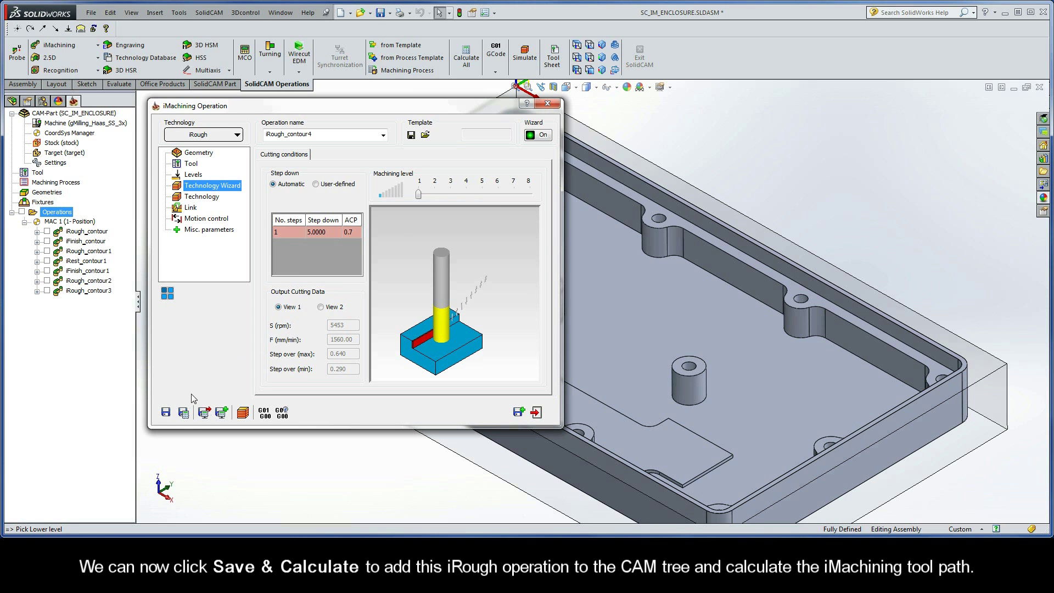
{"action": "left_click", "coordinate": [184, 413]}
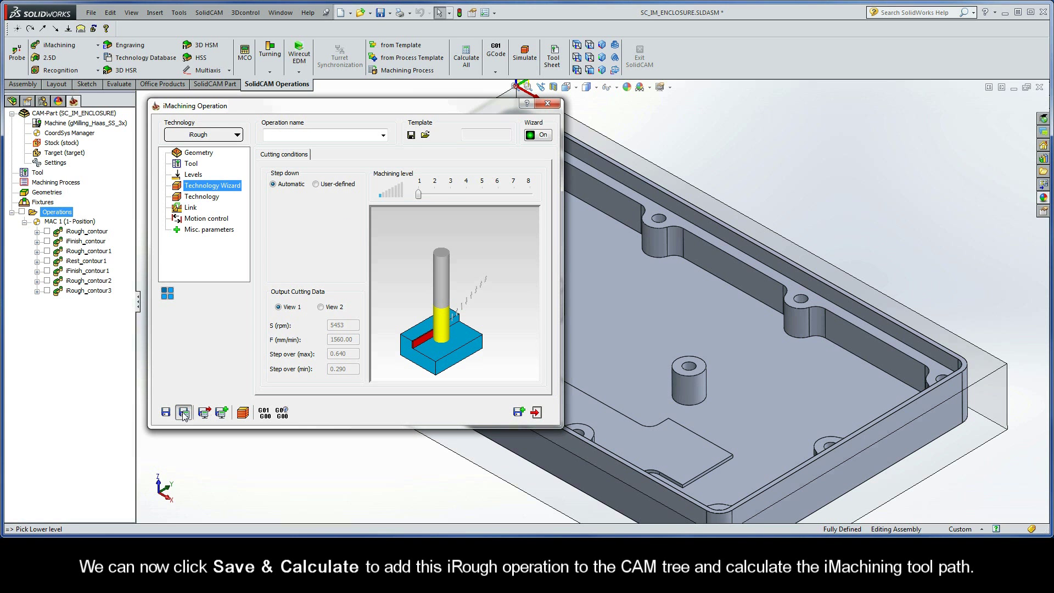